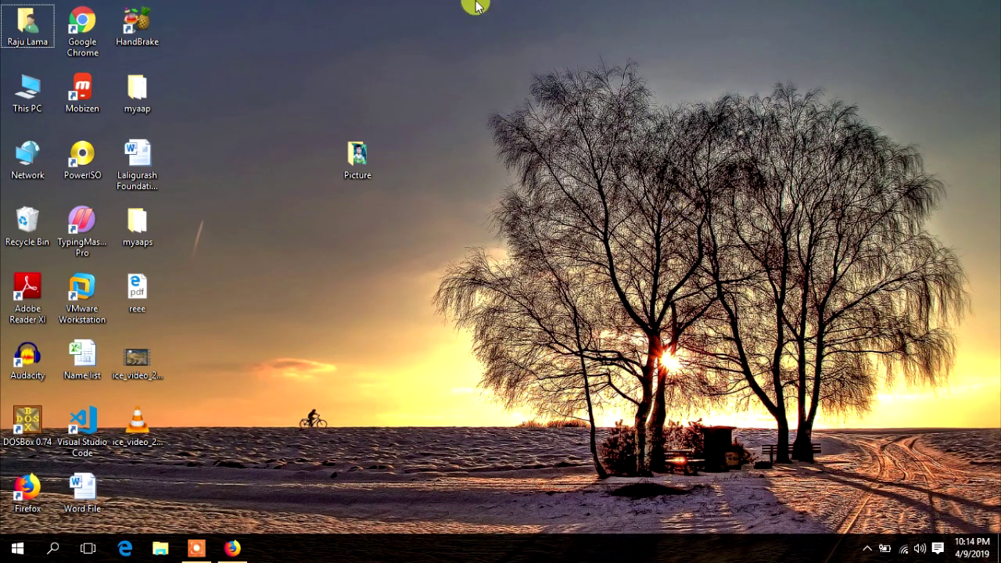
# Open This PC and locate the removable drive H: among the devices and drives.
pyautogui.doubleClick(29, 93)
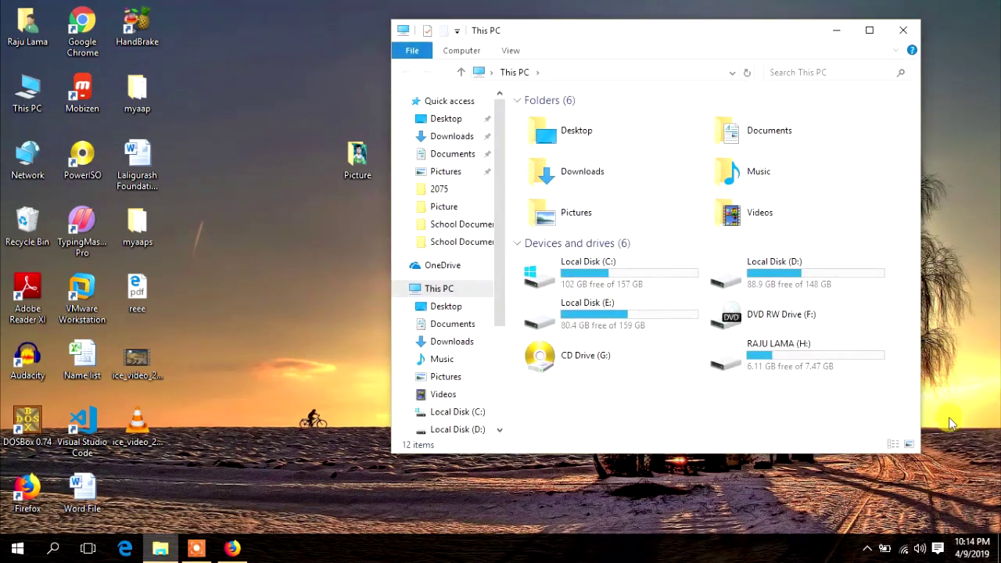
pyautogui.click(727, 364)
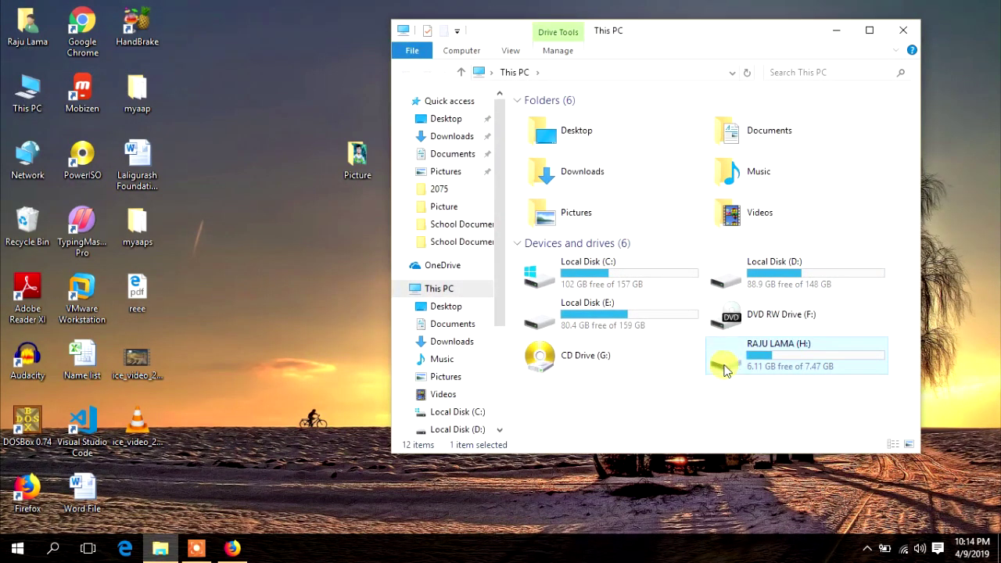
pyautogui.click(671, 397)
pyautogui.click(724, 372)
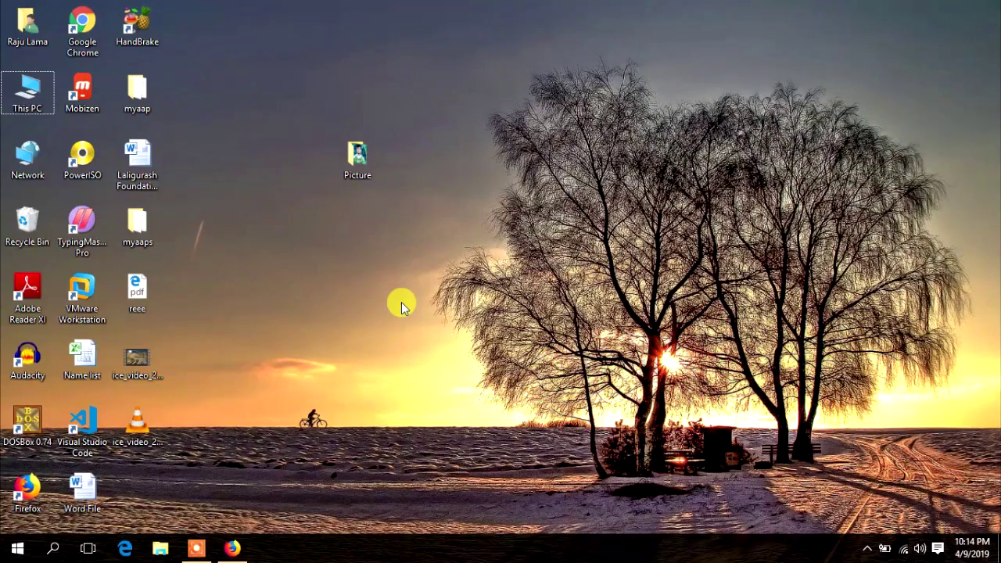
# Open the Picture folder on the desktop and open Image001 for editing in Paint.
pyautogui.doubleClick(366, 154)
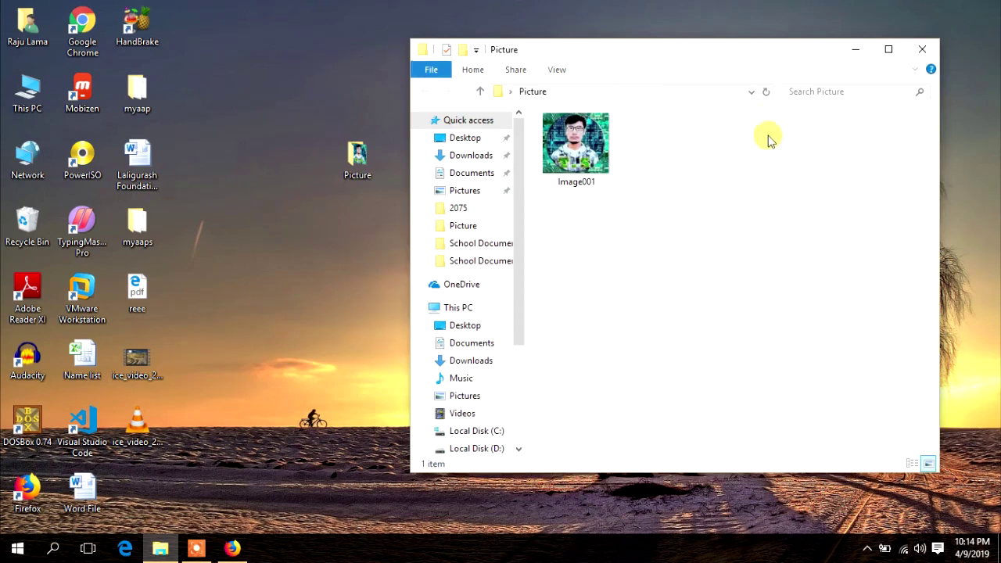
pyautogui.click(918, 52)
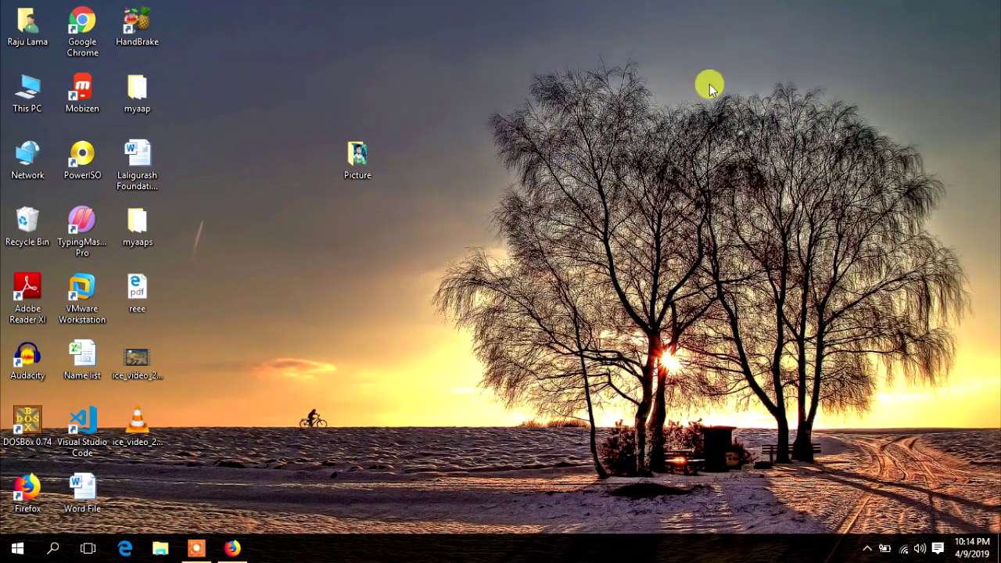
pyautogui.doubleClick(352, 161)
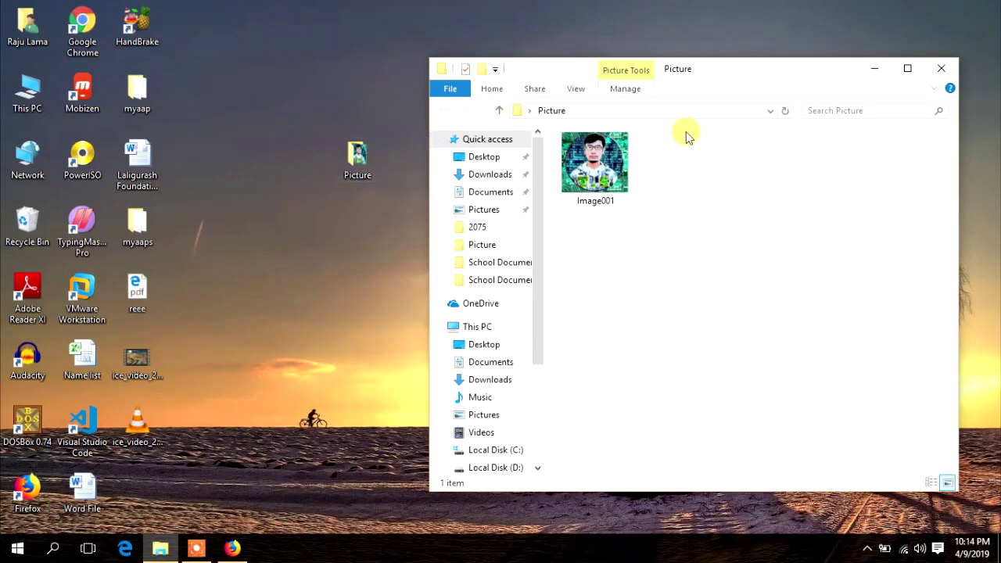
pyautogui.click(614, 178)
pyautogui.click(703, 198)
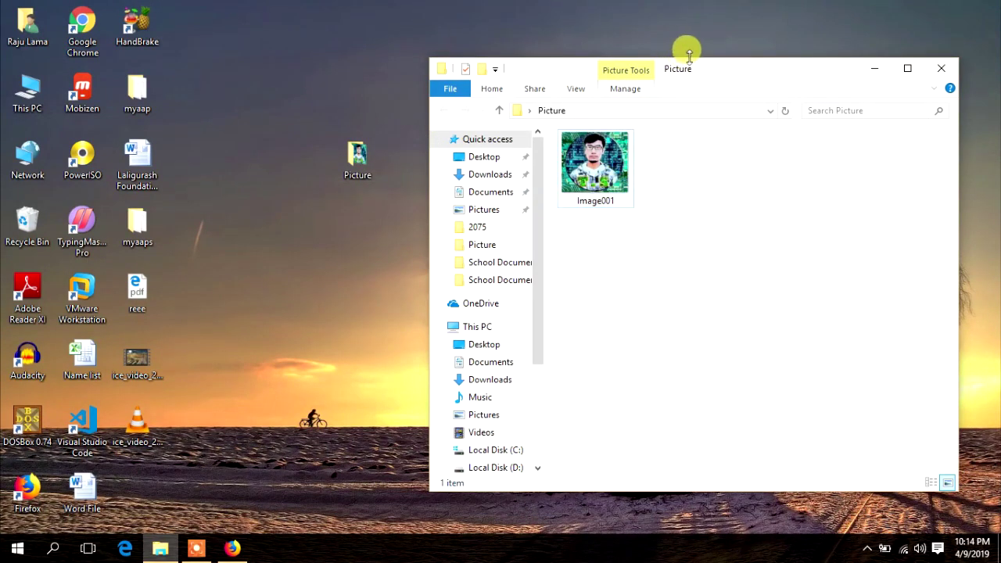
pyautogui.click(582, 185)
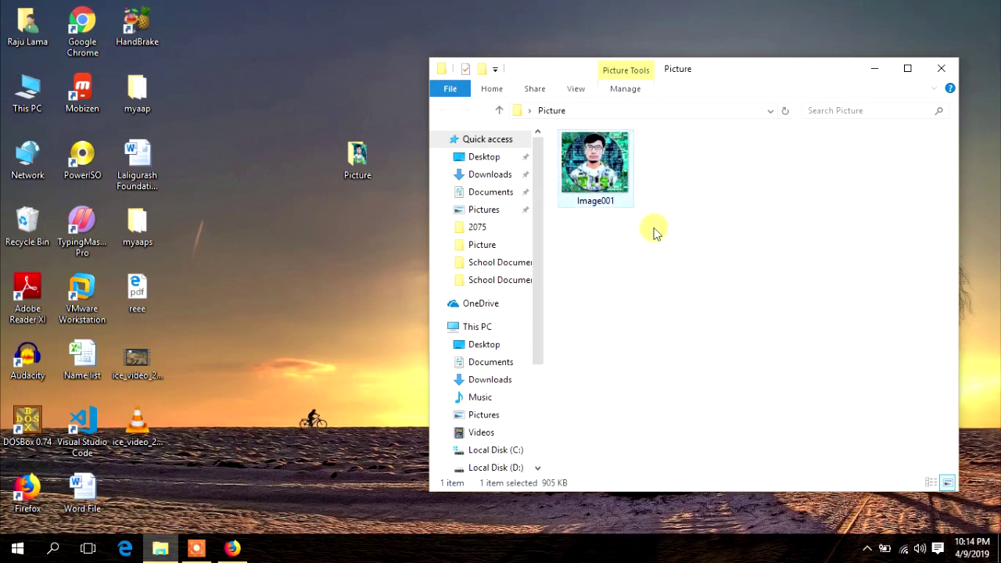
pyautogui.rightClick(595, 182)
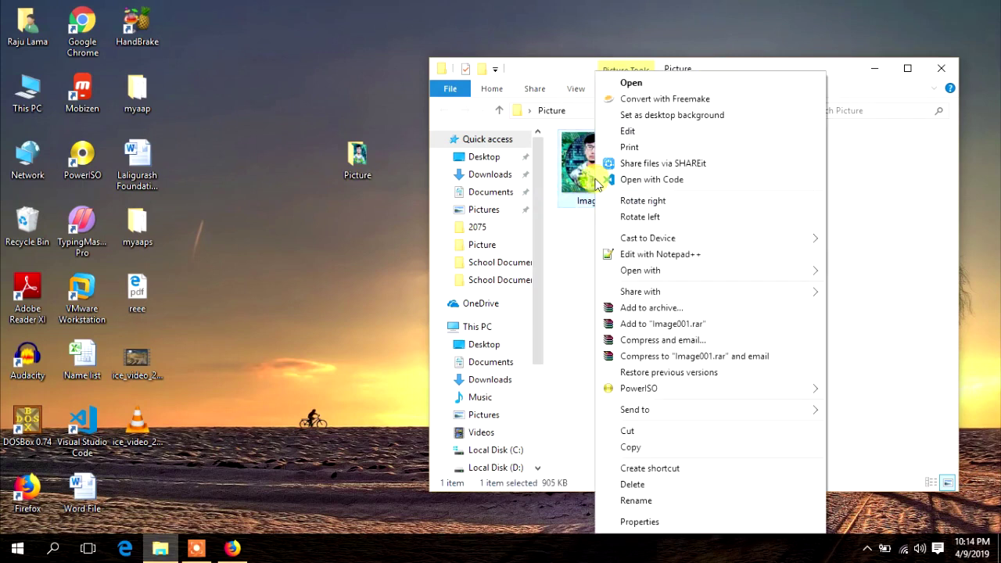
pyautogui.click(647, 133)
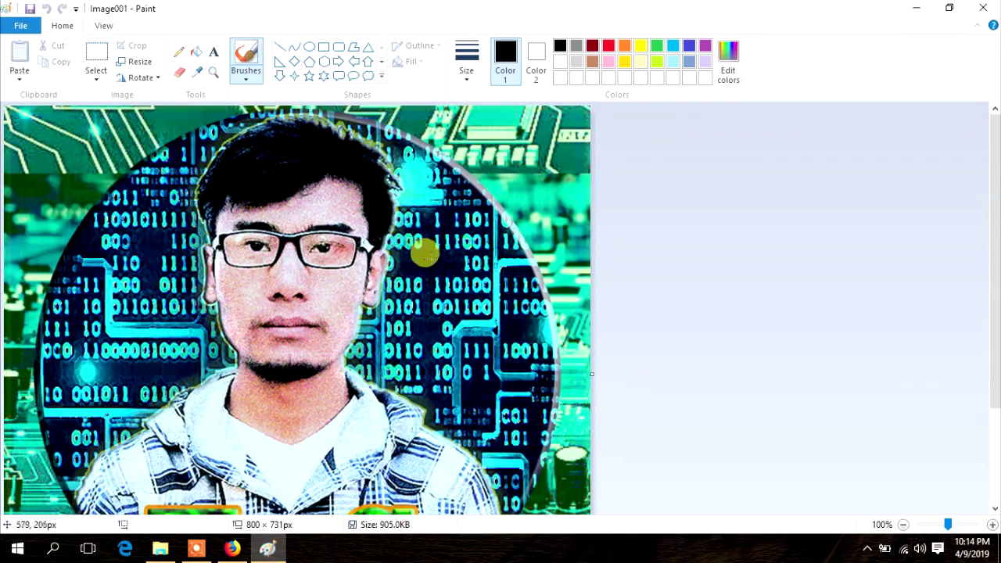
# Resize the canvas to about 792 × 744 px and crop the image to about 735 × 699 px around the circular portrait.
pyautogui.scroll(-3, 374, 288)
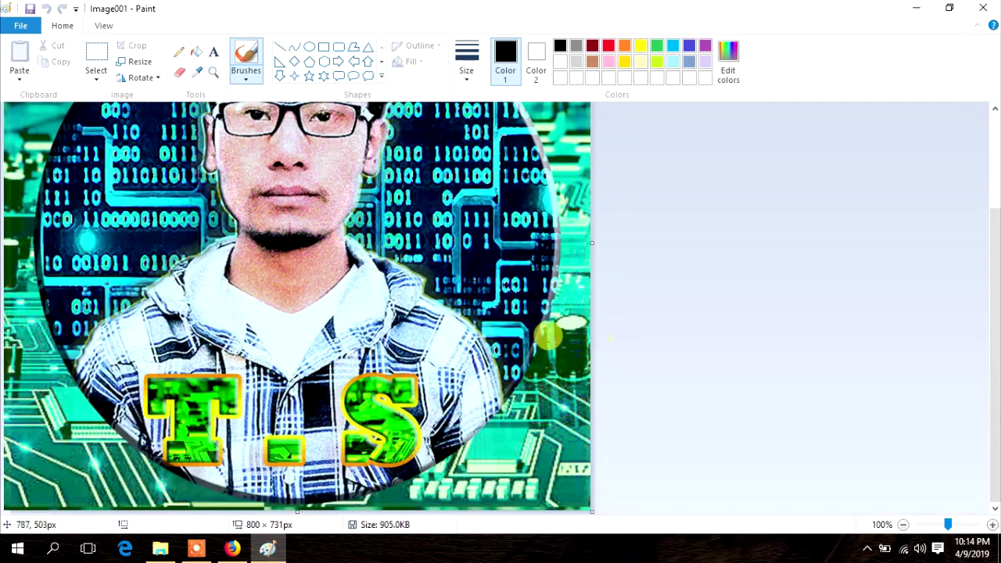
pyautogui.scroll(-2, 475, 332)
pyautogui.scroll(1, 476, 332)
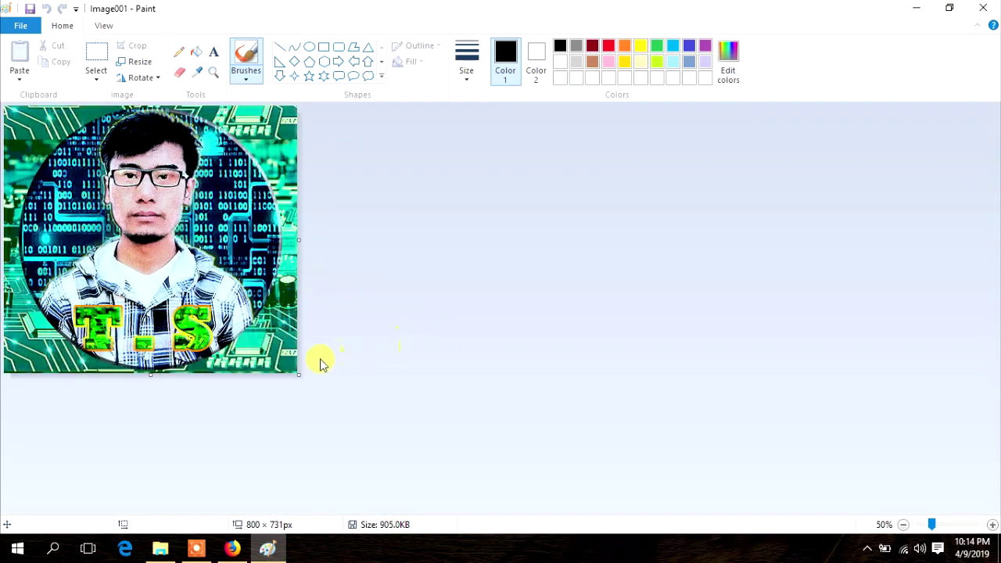
pyautogui.moveTo(298, 374)
pyautogui.mouseDown()
pyautogui.moveTo(284, 364)
pyautogui.moveTo(288, 353)
pyautogui.moveTo(295, 380)
pyautogui.mouseUp()
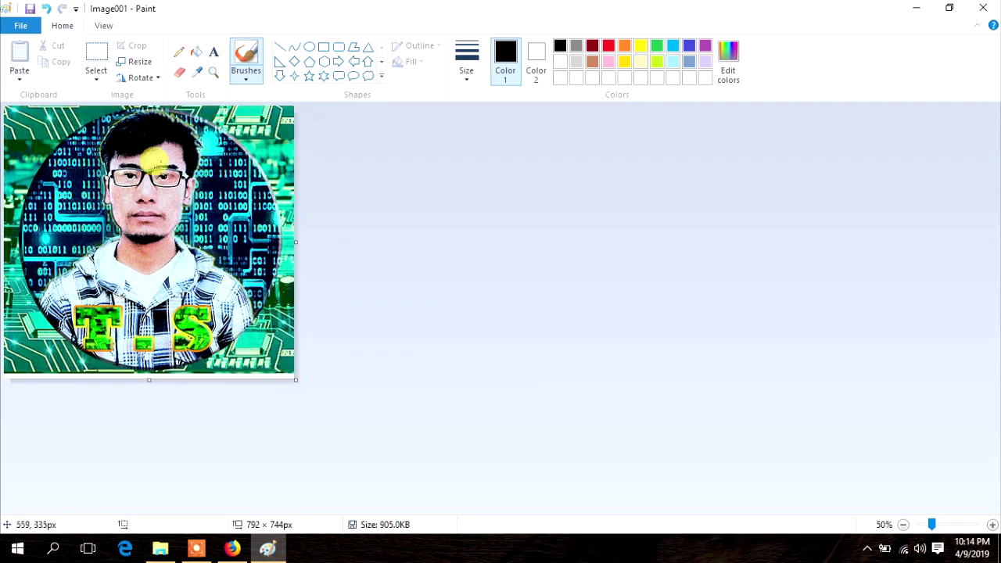
pyautogui.click(97, 59)
pyautogui.moveTo(14, 113); pyautogui.dragTo(280, 363)
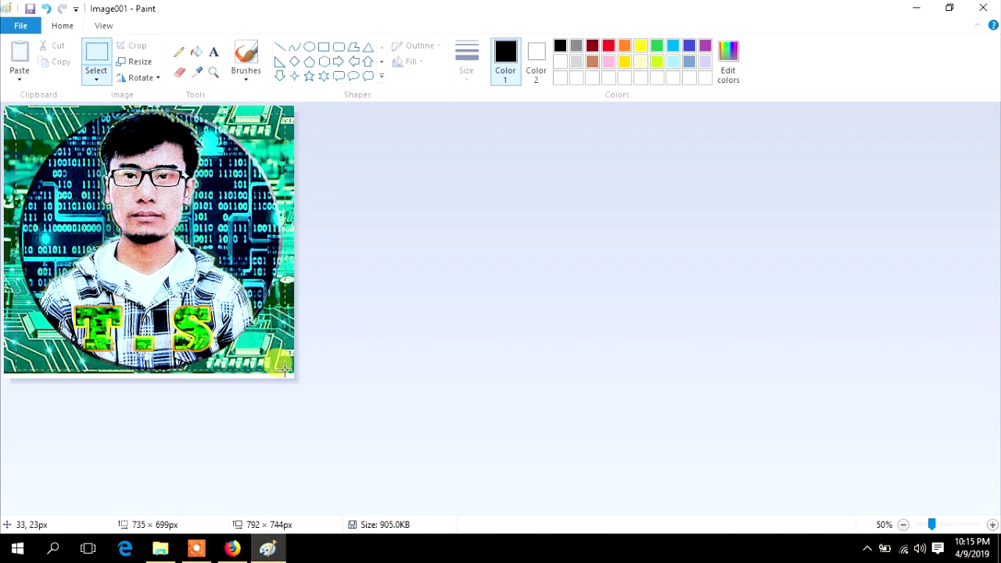
pyautogui.moveTo(285, 368); pyautogui.dragTo(286, 368)
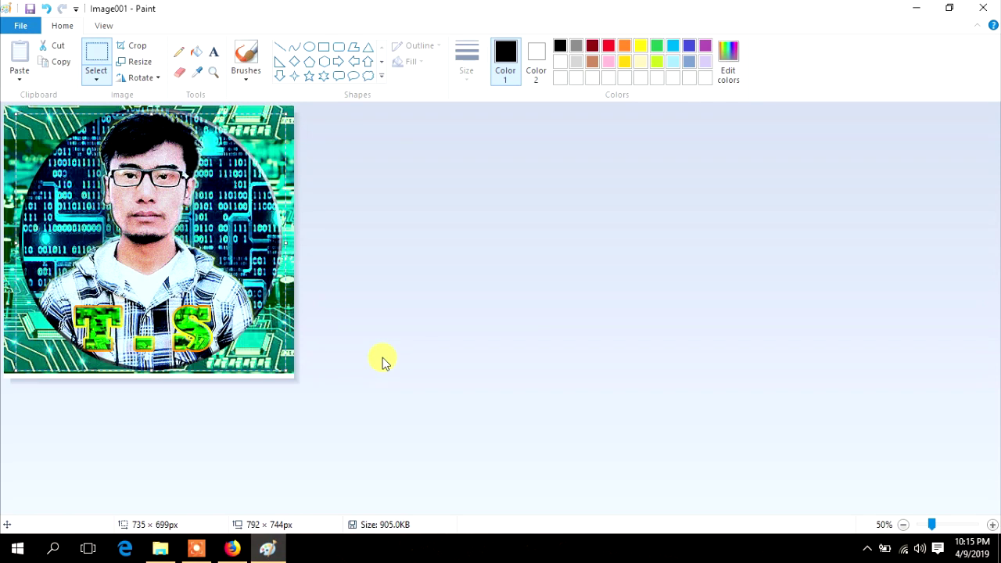
pyautogui.click(138, 47)
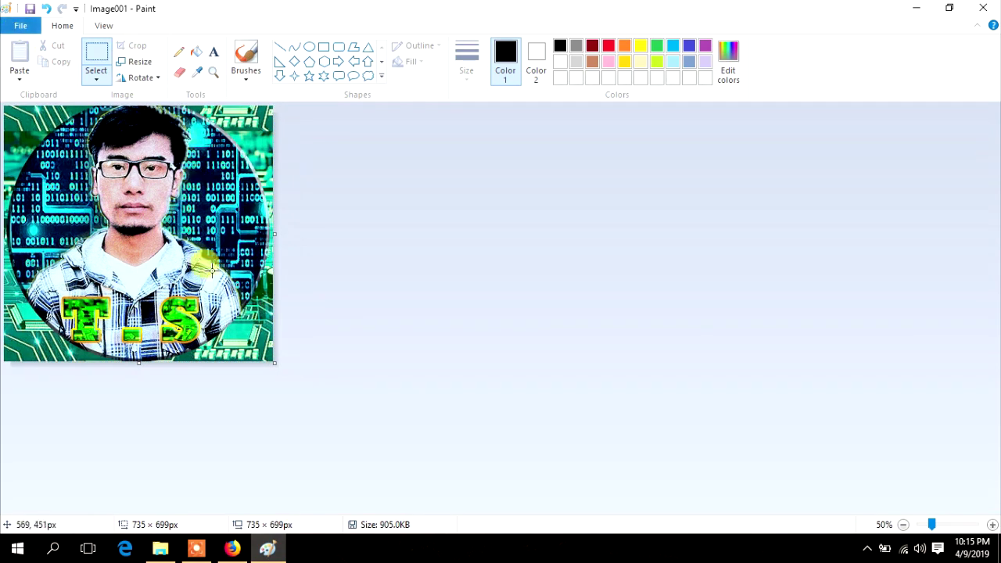
# Save the cropped image in the Picture folder as ts in 24-bit Bitmap format, and close Paint.
pyautogui.click(20, 27)
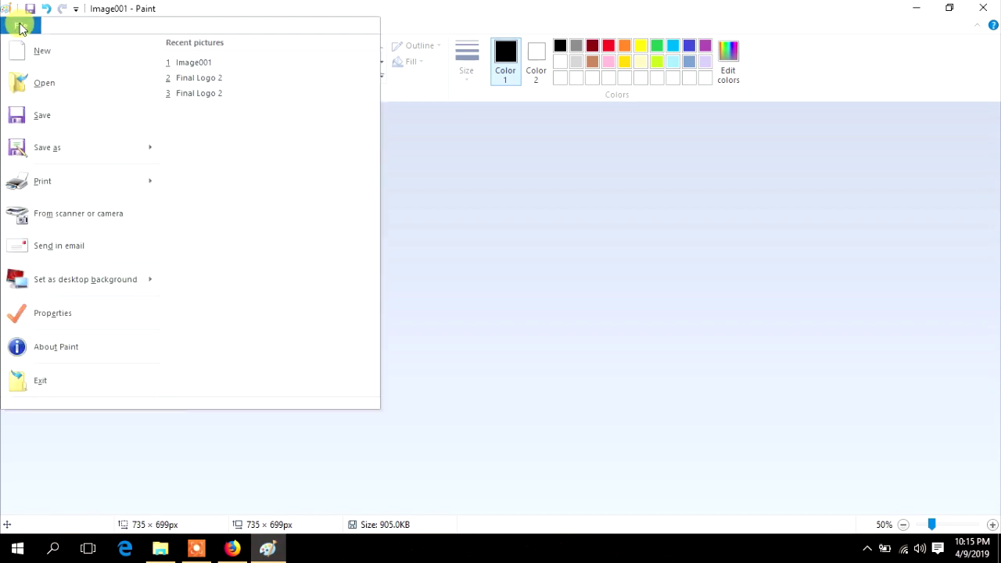
pyautogui.click(39, 148)
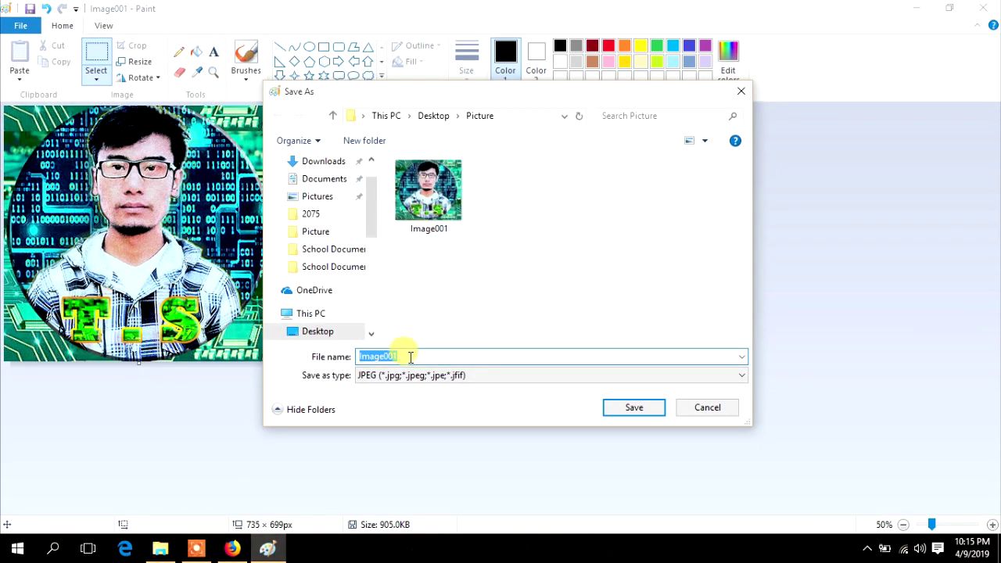
pyautogui.moveTo(452, 357); pyautogui.dragTo(271, 353)
pyautogui.moveTo(418, 353); pyautogui.dragTo(166, 354)
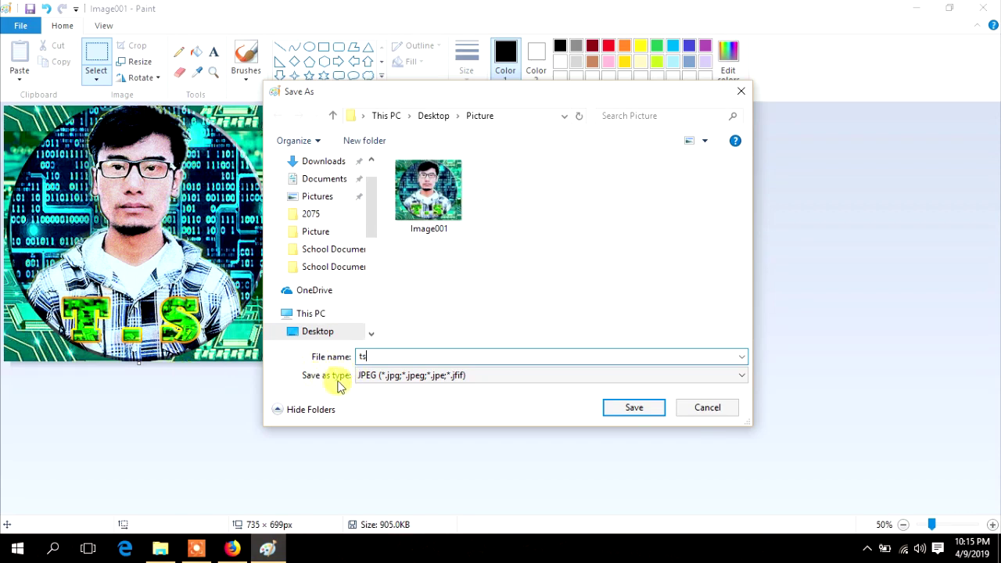
pyautogui.click(395, 377)
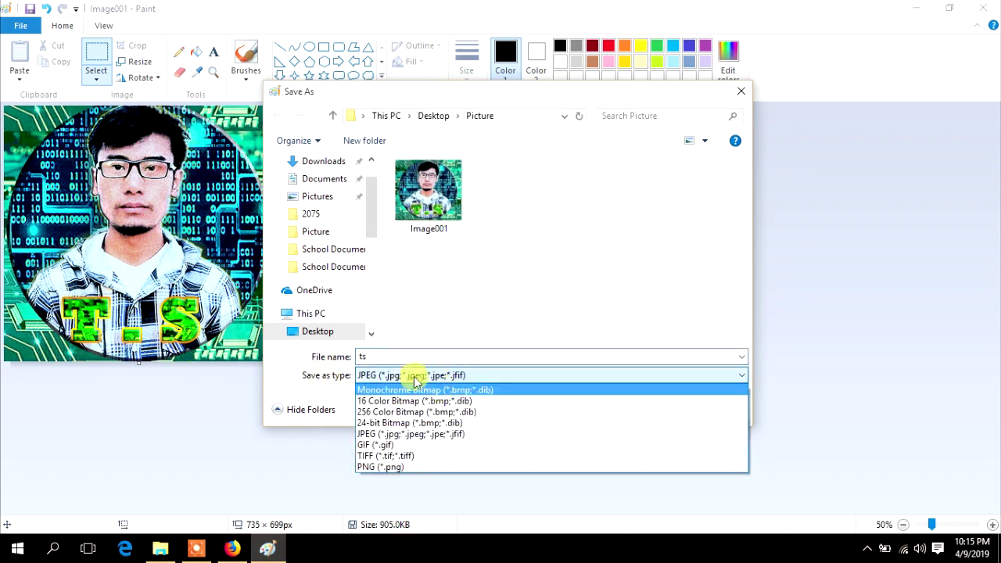
pyautogui.click(390, 426)
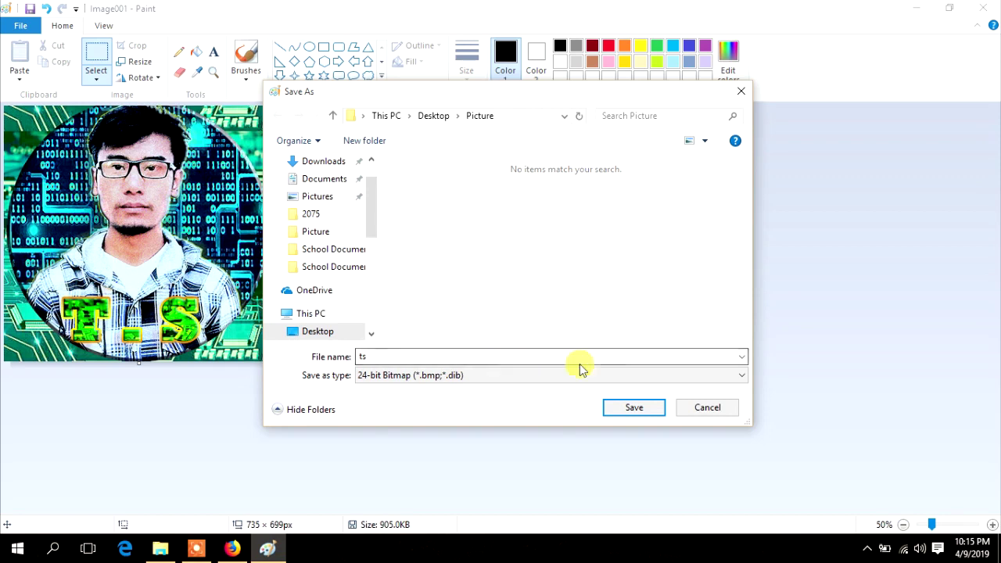
pyautogui.click(632, 409)
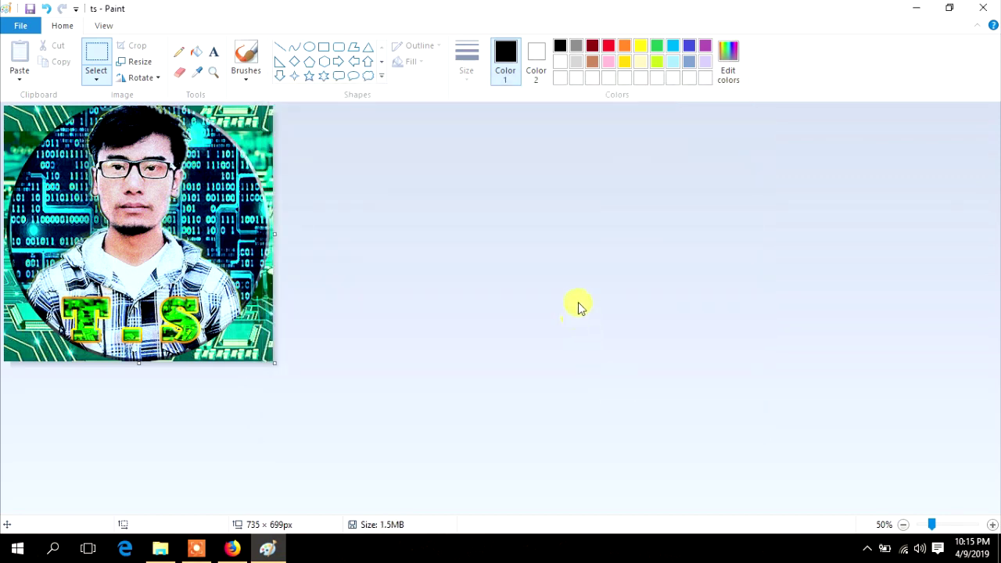
pyautogui.click(982, 8)
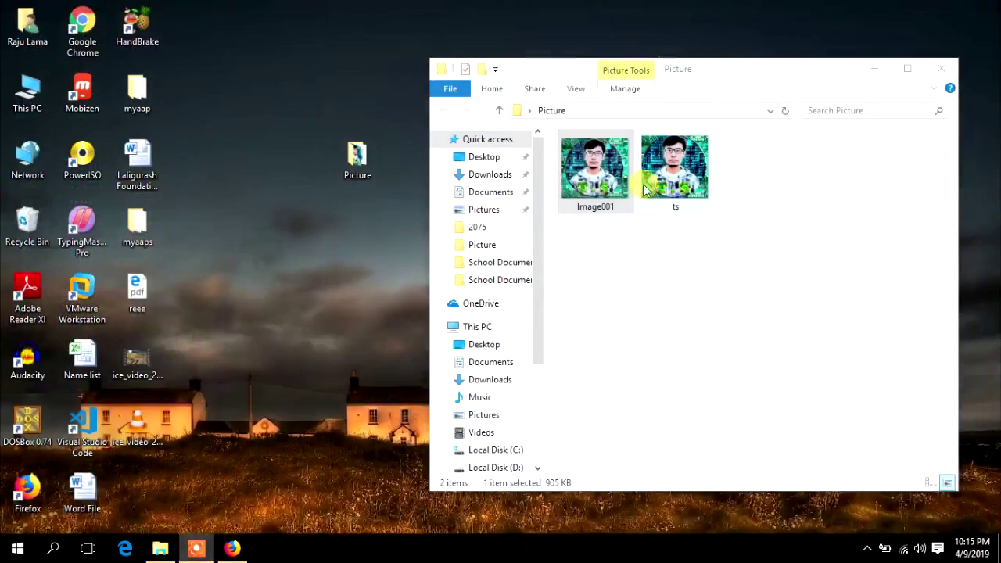
# Reopen the Picture folder from the desktop and check the saved ts image.
pyautogui.click(949, 63)
pyautogui.doubleClick(358, 156)
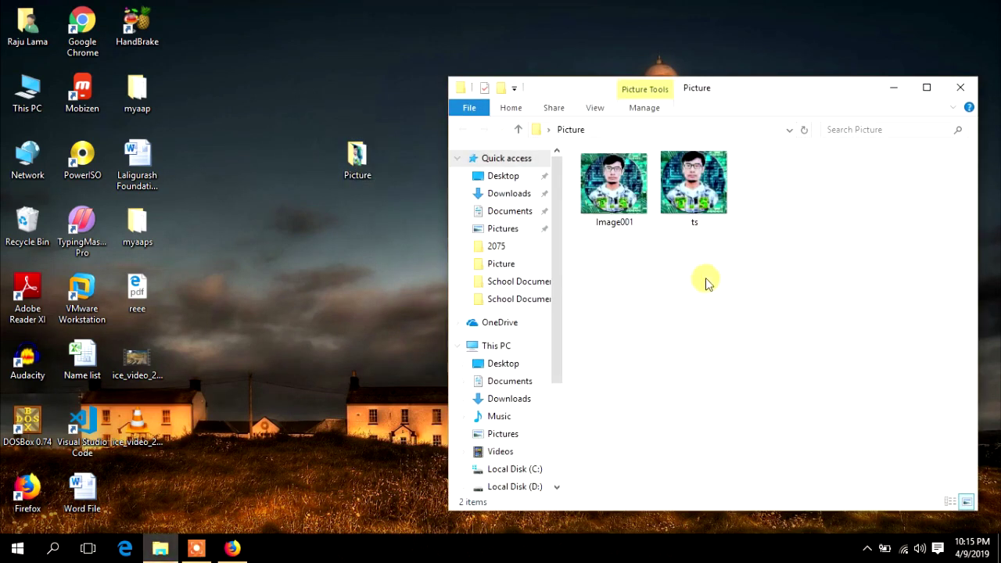
pyautogui.click(674, 212)
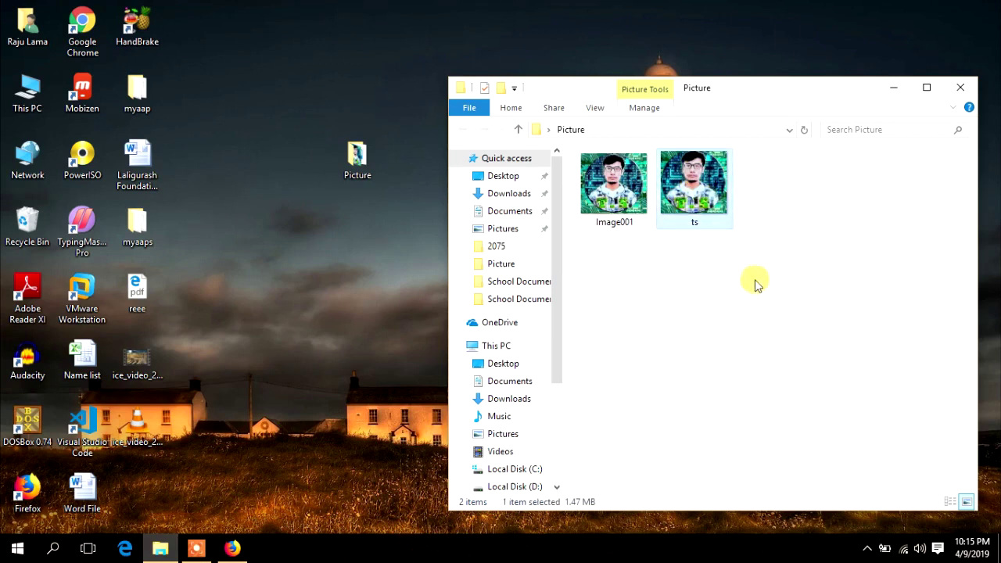
pyautogui.click(815, 283)
pyautogui.click(365, 279)
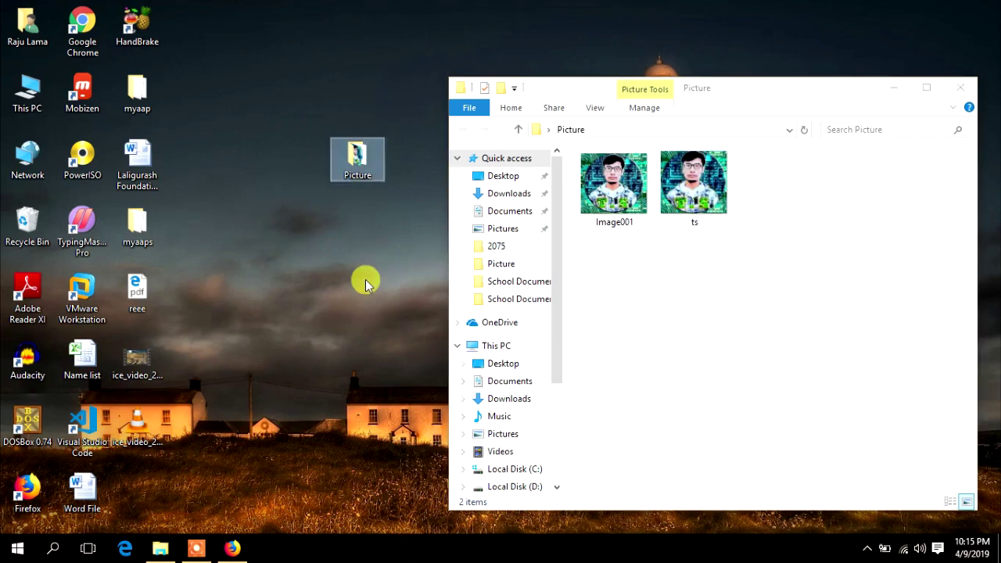
# Open Notepad and write "[autorun]" with "icon=ts.bmp" on the second line, keeping the Picture folder's files in view.
pyautogui.press('super+r')
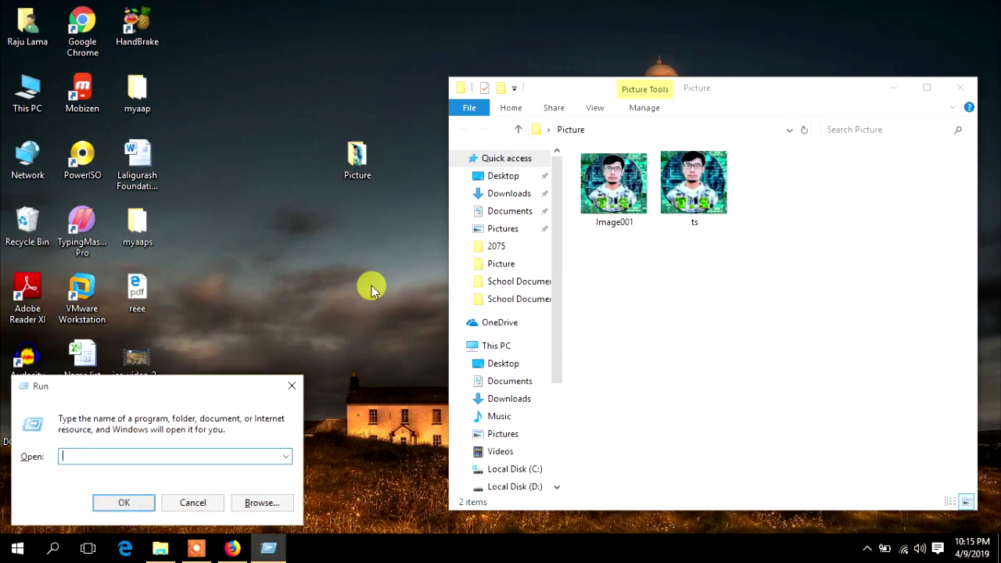
pyautogui.press('Escape')
pyautogui.press('super+r')
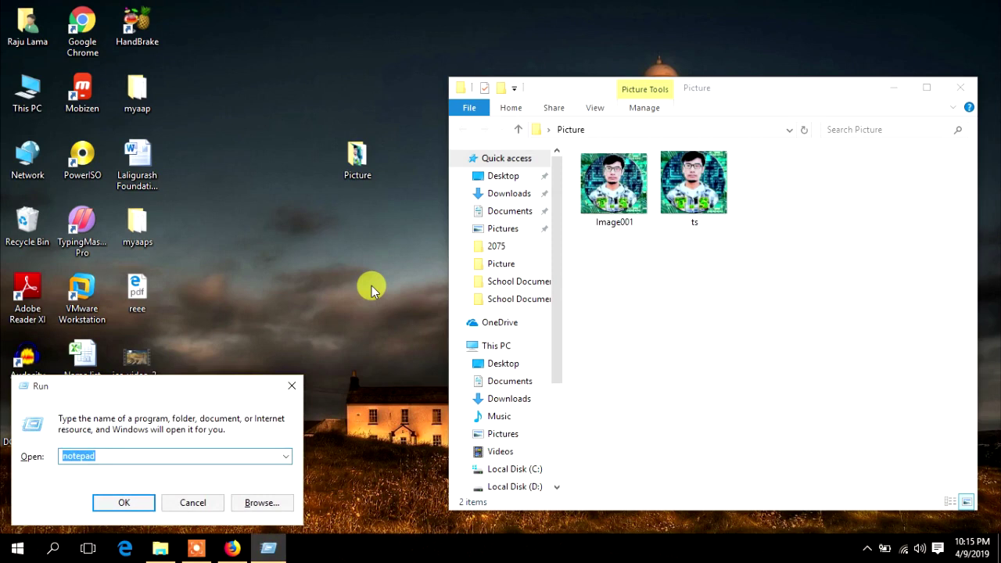
pyautogui.write('notepad')
pyautogui.press('Return')
pyautogui.moveTo(477, 96); pyautogui.dragTo(587, 213)
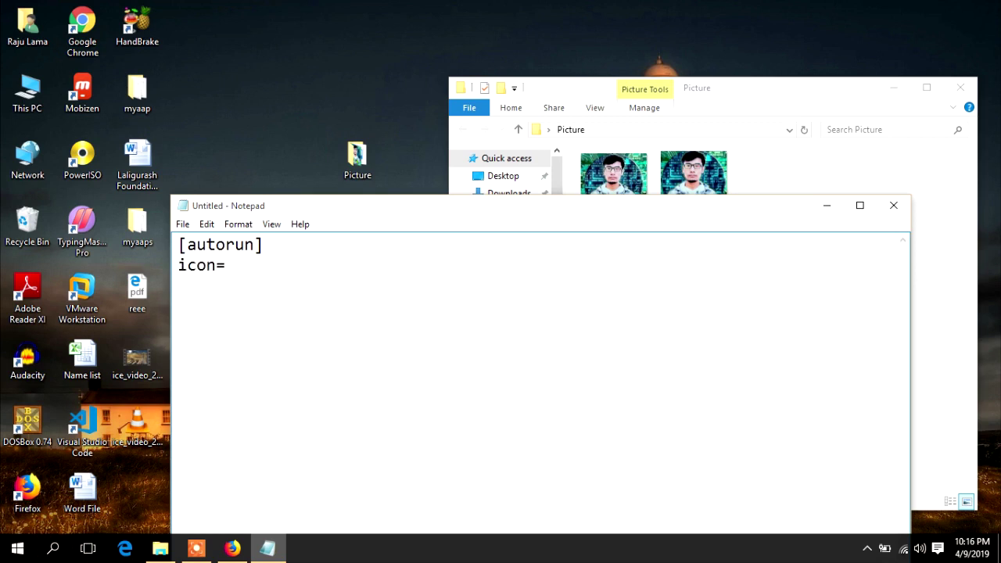
pyautogui.moveTo(686, 201); pyautogui.dragTo(733, 264)
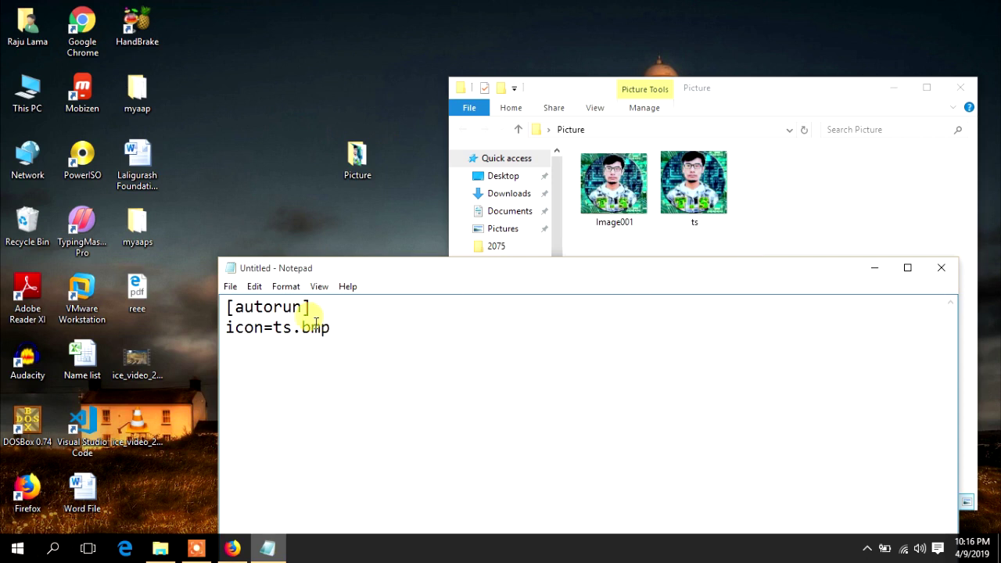
pyautogui.moveTo(469, 270); pyautogui.dragTo(620, 259)
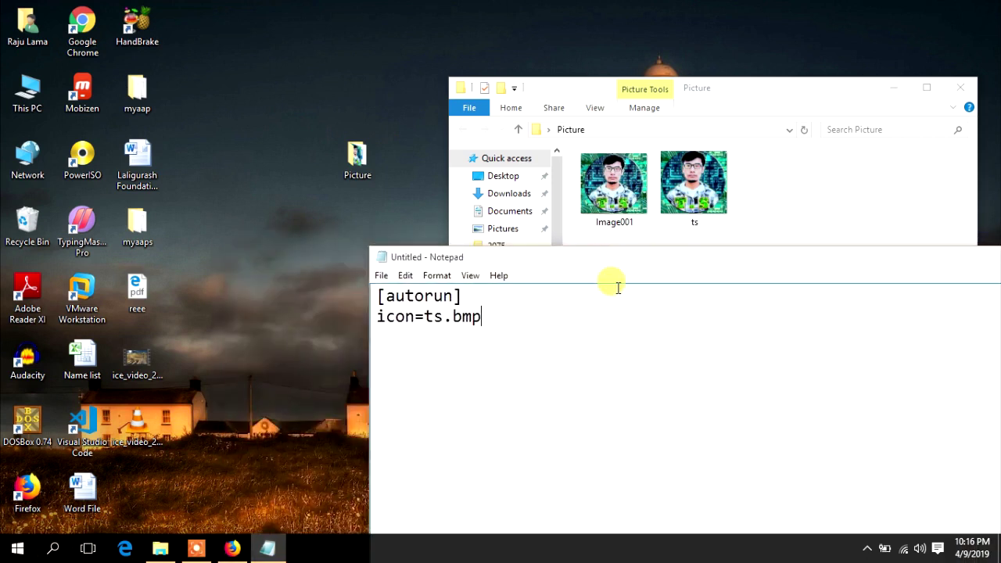
# Save the text file as autorun in the desktop's Picture folder and close Notepad.
pyautogui.click(381, 275)
pyautogui.moveTo(405, 276)
pyautogui.click(404, 327)
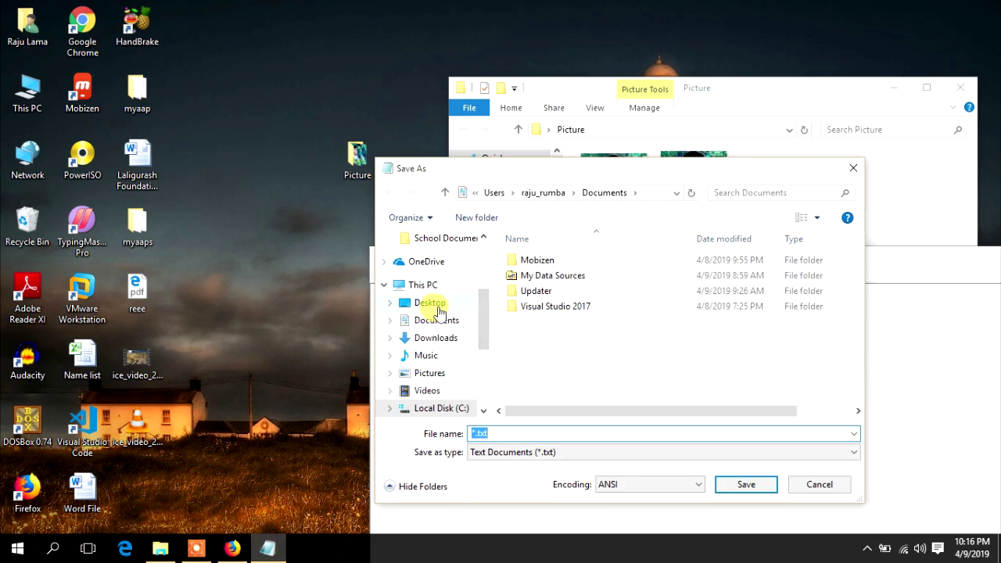
pyautogui.click(434, 305)
pyautogui.doubleClick(545, 289)
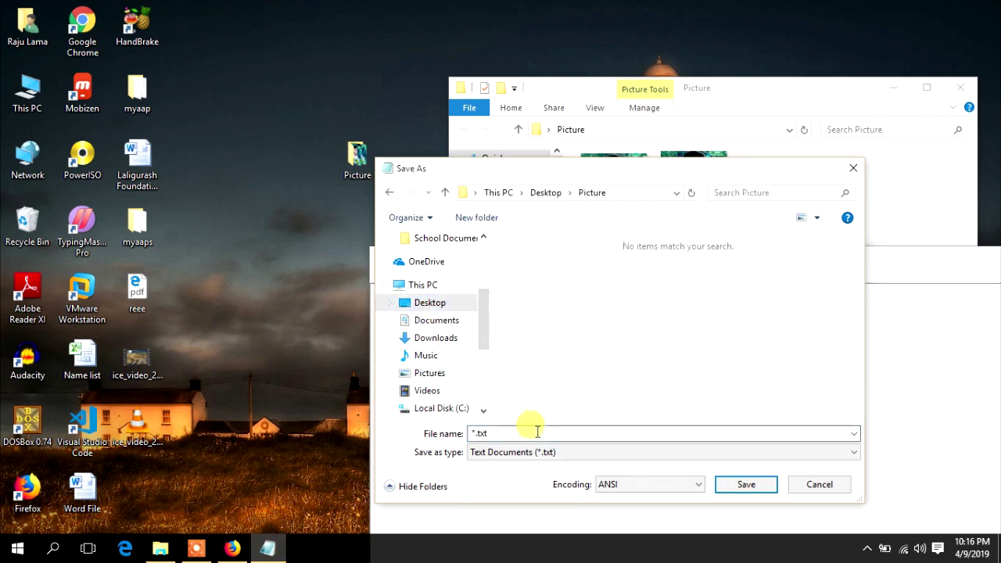
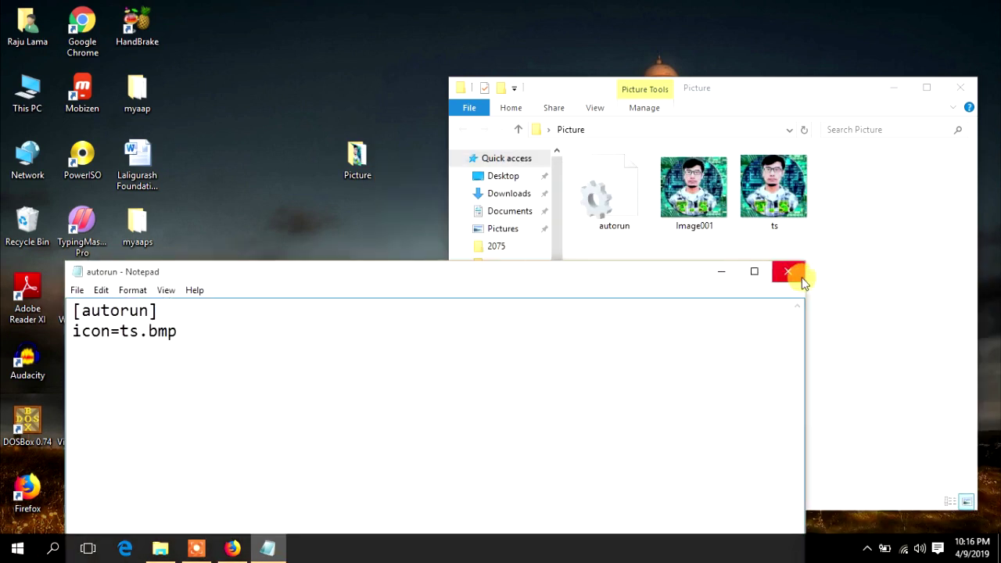
pyautogui.click(787, 271)
# Select the autorun and ts files together in the Picture folder and copy them, leaving Image001 out.
pyautogui.click(724, 215)
pyautogui.click(774, 205)
pyautogui.keyDown('ctrl'); pyautogui.click(598, 195); pyautogui.keyUp('ctrl')
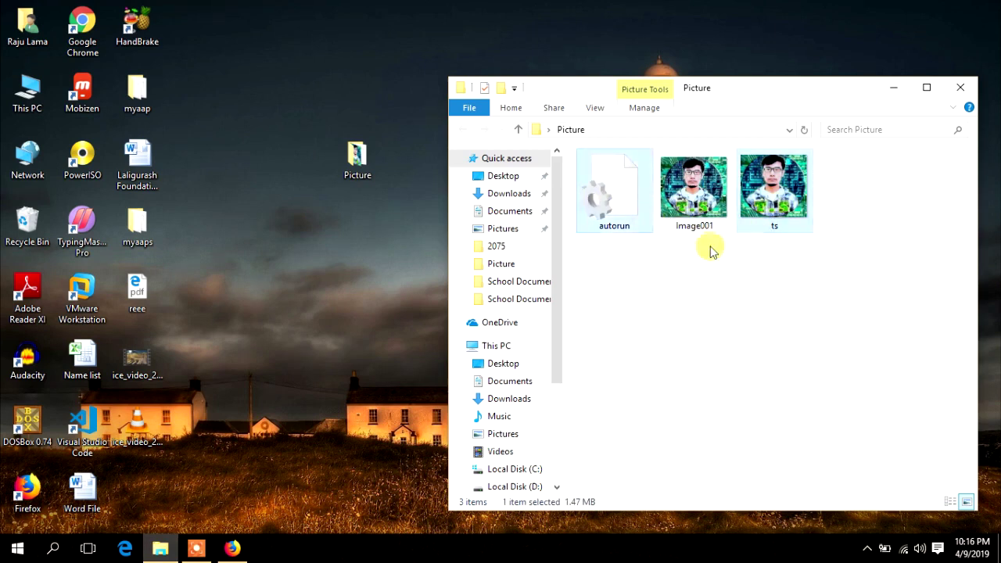
pyautogui.click(784, 211)
pyautogui.click(696, 205)
pyautogui.click(619, 207)
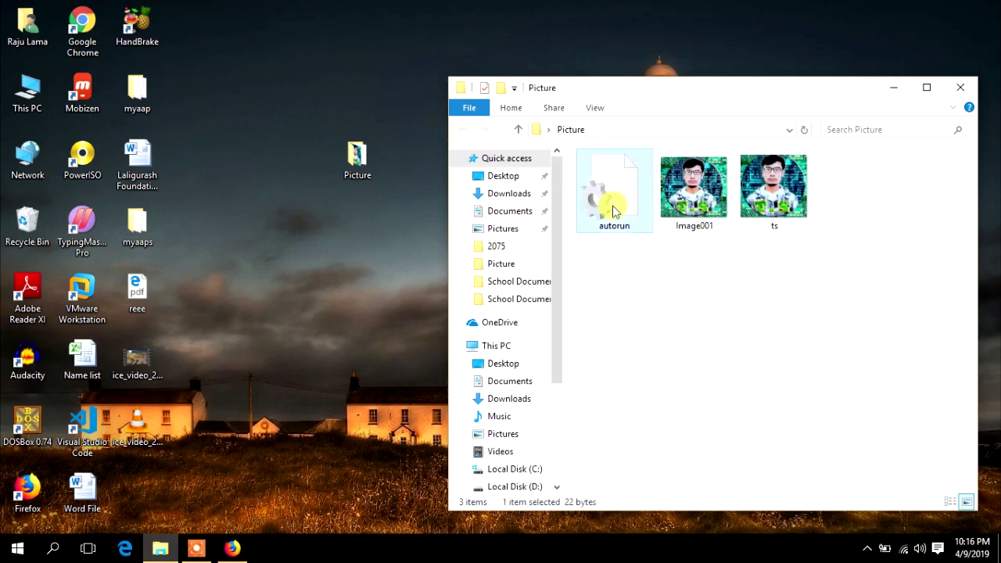
pyautogui.keyDown('ctrl'); pyautogui.click(782, 197); pyautogui.keyUp('ctrl')
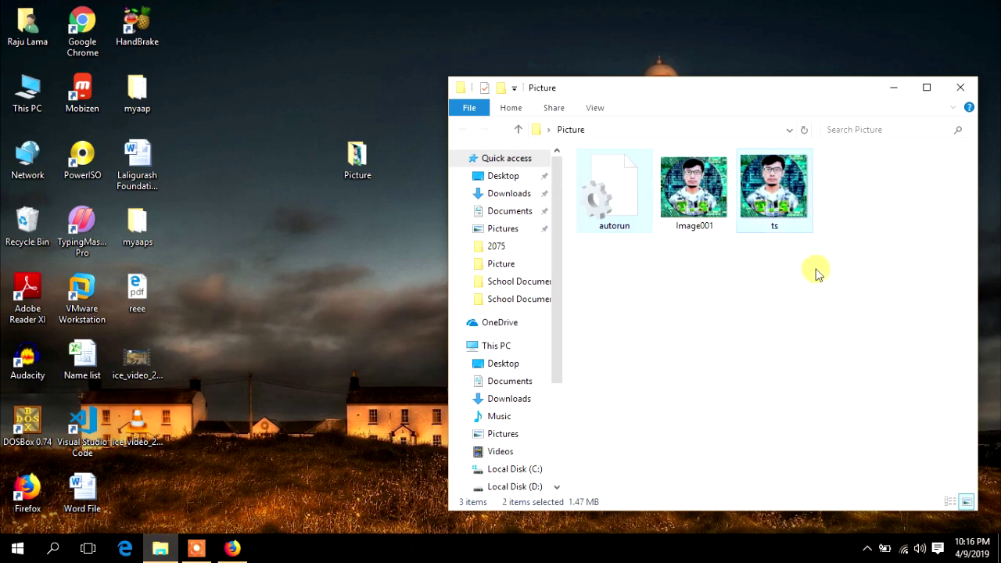
pyautogui.moveTo(596, 193); pyautogui.dragTo(596, 193)
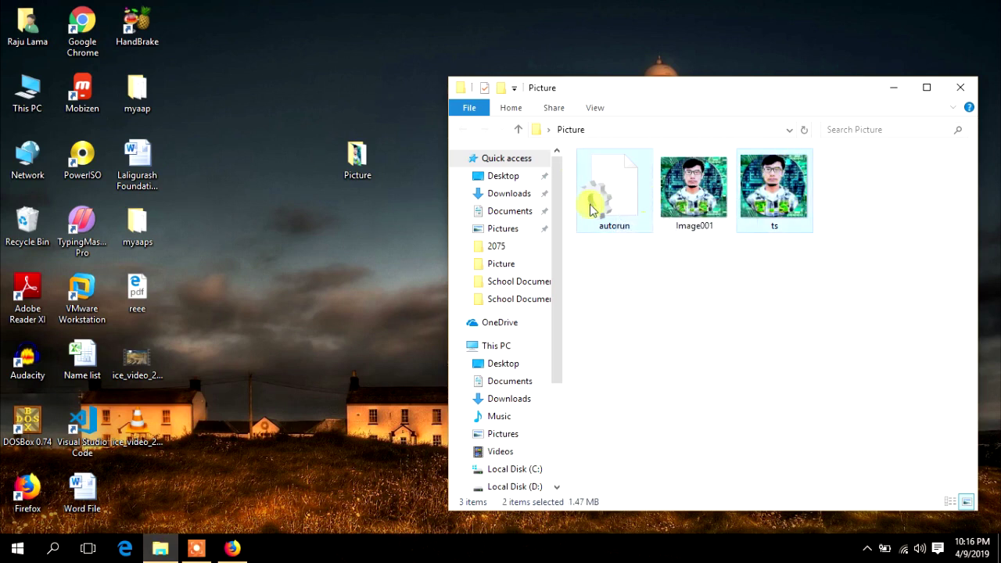
pyautogui.rightClick(599, 199)
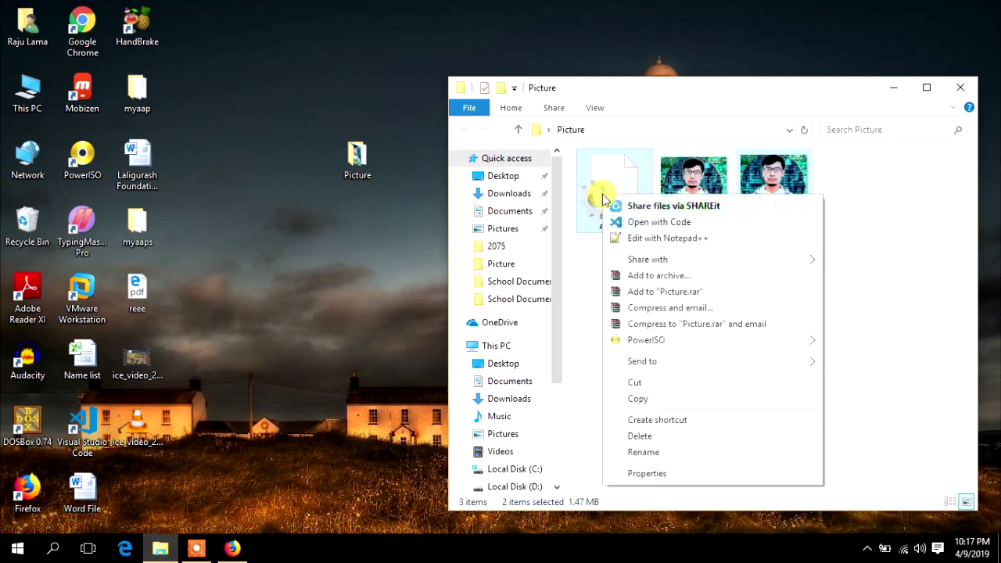
pyautogui.click(652, 399)
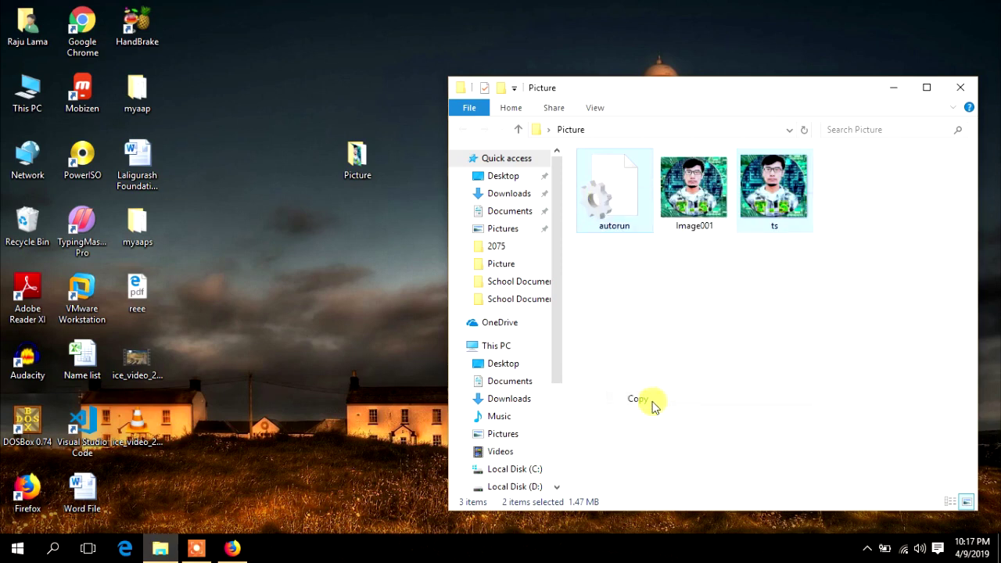
# Open the removable drive H: from This PC in a maximized window and paste the copied autorun and ts files into it.
pyautogui.click(32, 100)
pyautogui.doubleClick(49, 114)
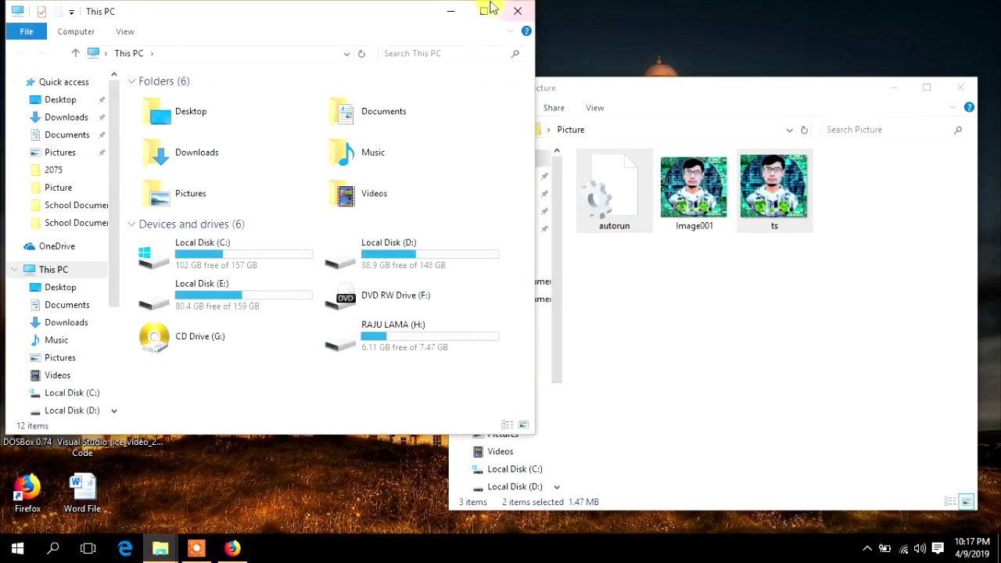
pyautogui.click(488, 7)
pyautogui.doubleClick(404, 268)
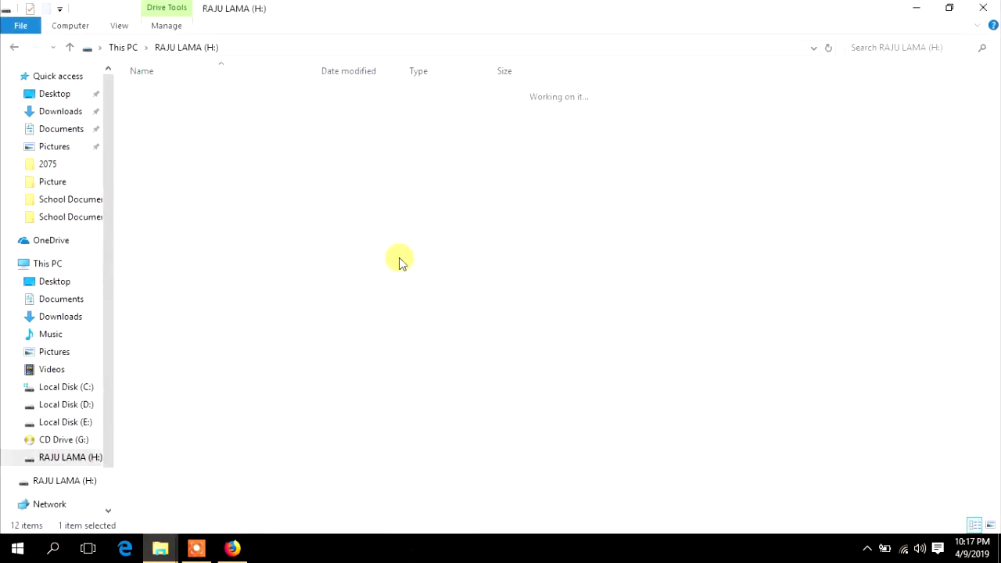
pyautogui.rightClick(274, 252)
pyautogui.click(340, 353)
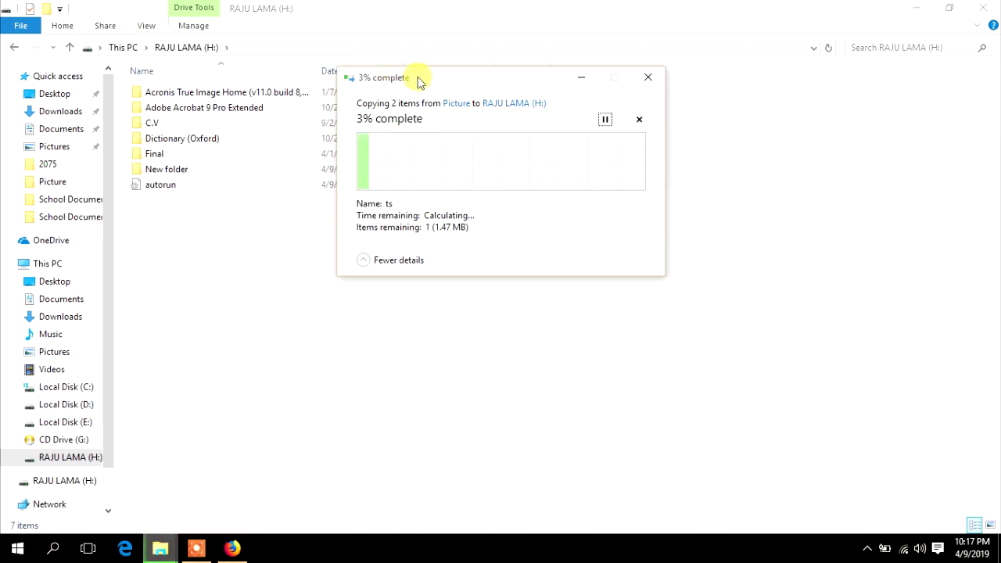
pyautogui.moveTo(418, 78); pyautogui.dragTo(537, 95)
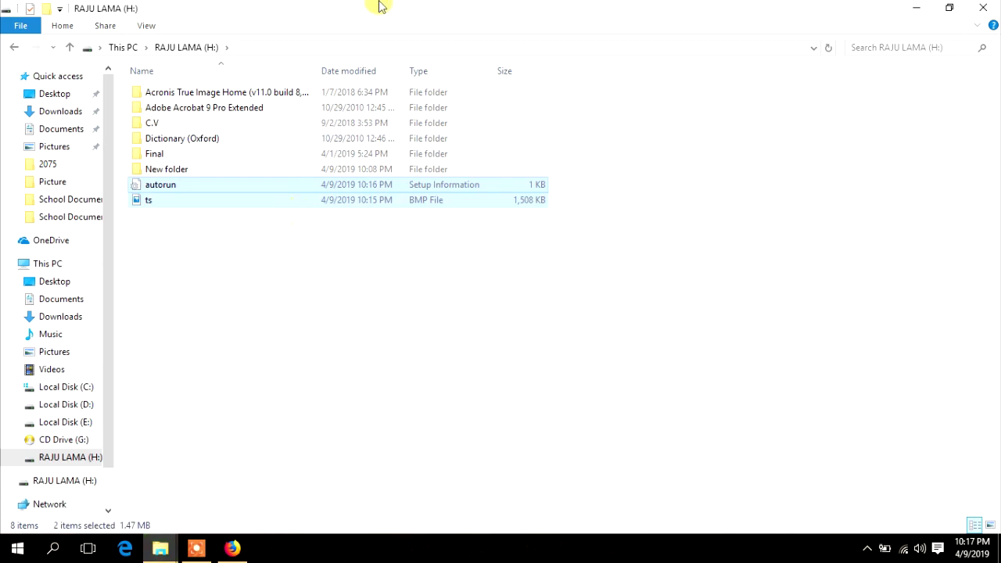
# Return to the drive list in This PC and eject the removable drive H:.
pyautogui.moveTo(351, 5); pyautogui.dragTo(351, 123)
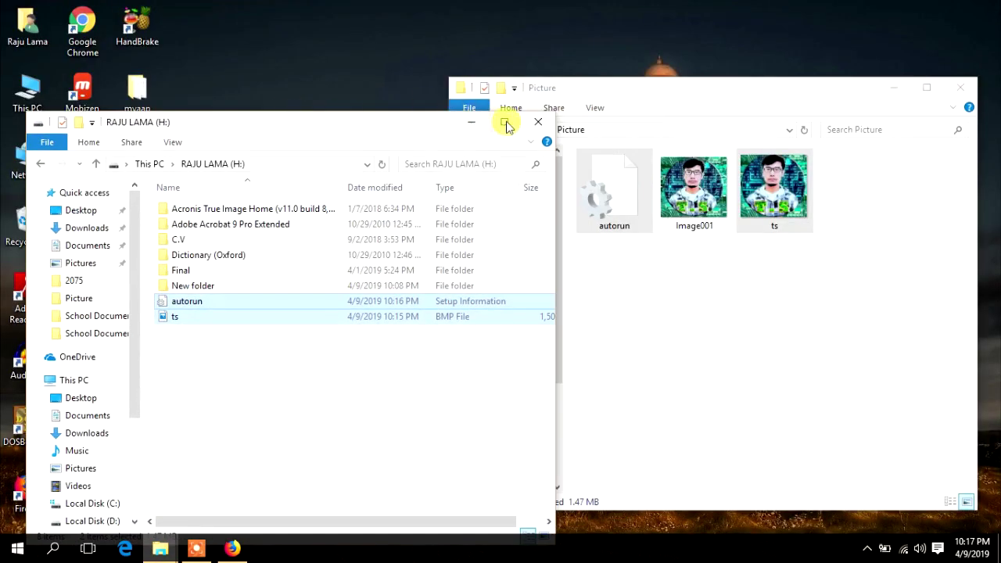
pyautogui.click(41, 163)
pyautogui.doubleClick(298, 131)
pyautogui.click(510, 405)
pyautogui.rightClick(384, 250)
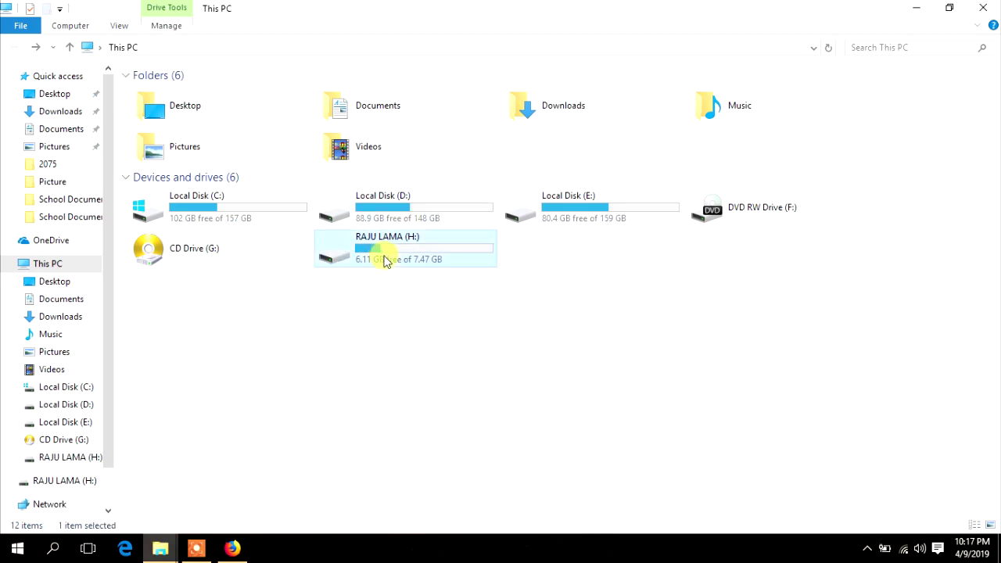
pyautogui.click(441, 413)
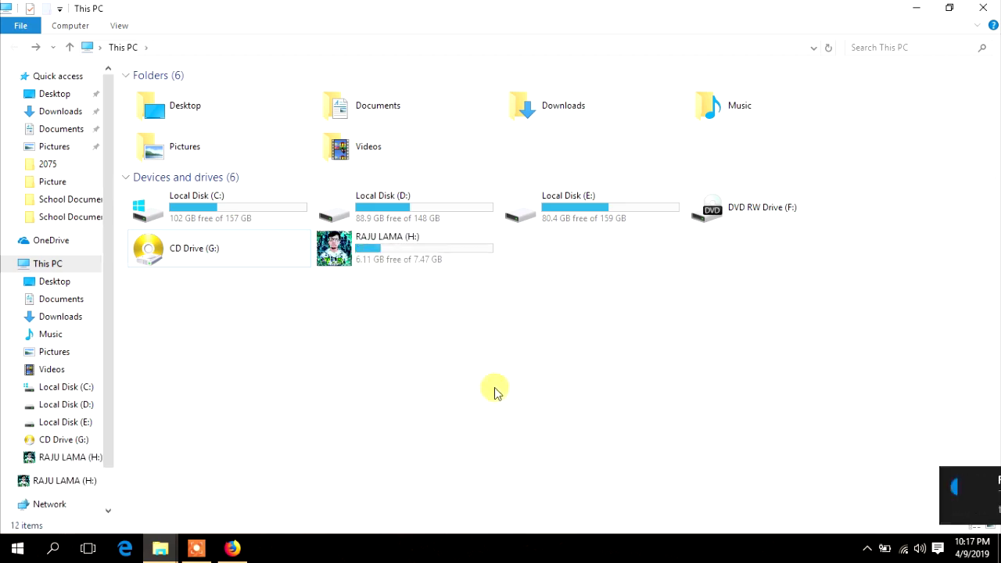
# Check the icon of drive H:, open the drive and set both the autorun and ts files to Hidden.
pyautogui.click(340, 262)
pyautogui.click(390, 329)
pyautogui.click(351, 250)
pyautogui.click(529, 336)
pyautogui.doubleClick(398, 261)
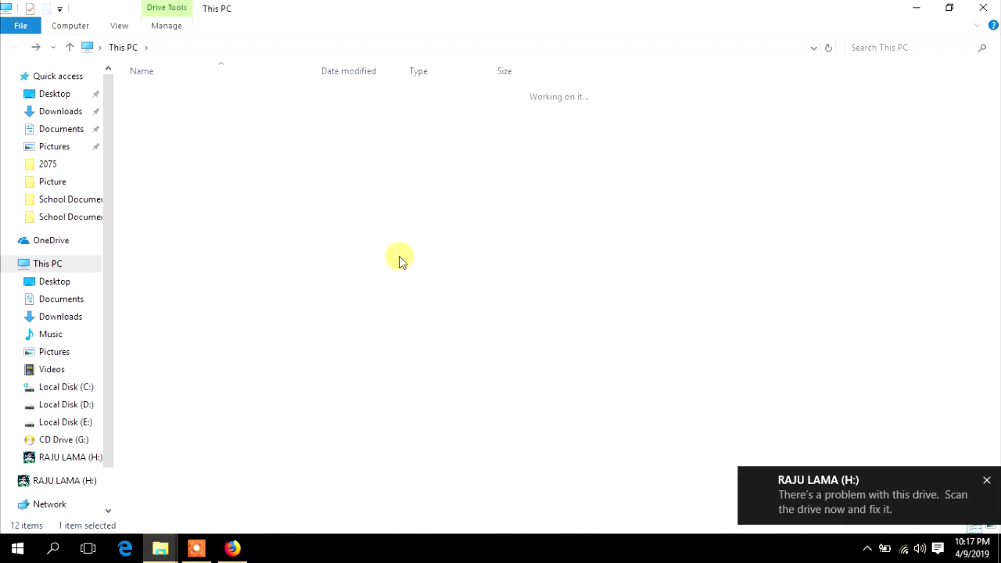
pyautogui.moveTo(137, 258); pyautogui.dragTo(171, 190)
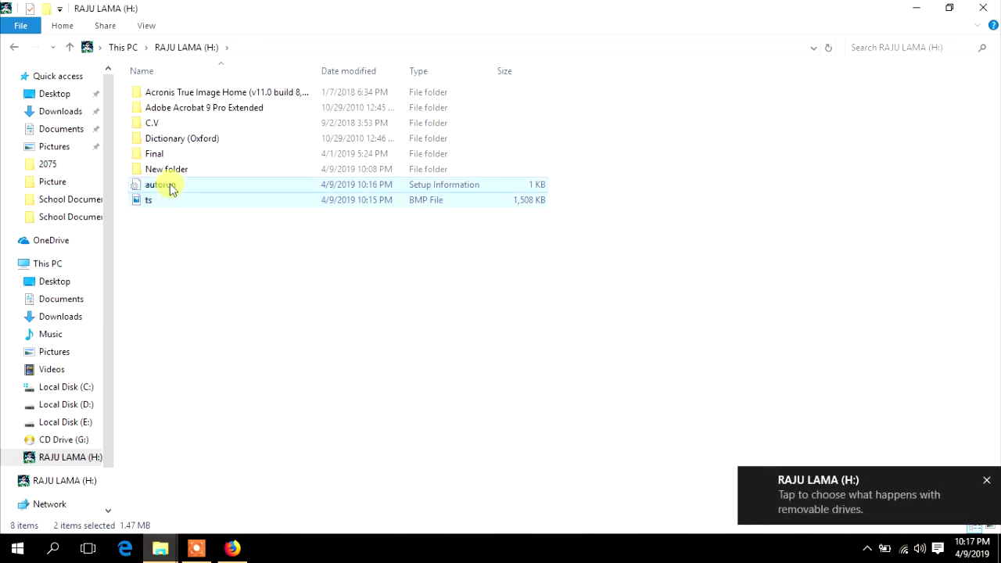
pyautogui.rightClick(171, 190)
pyautogui.click(241, 442)
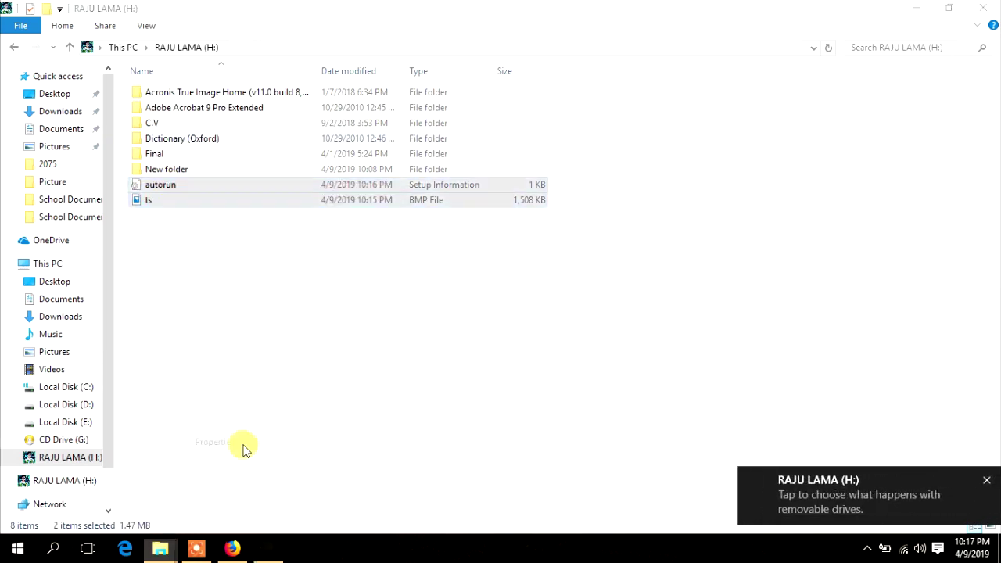
pyautogui.click(263, 355)
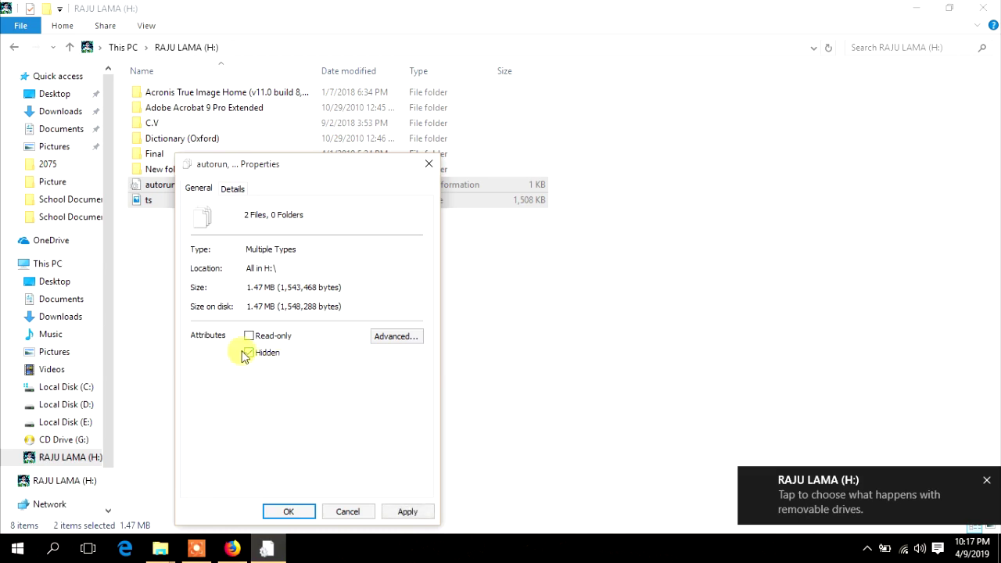
pyautogui.click(403, 512)
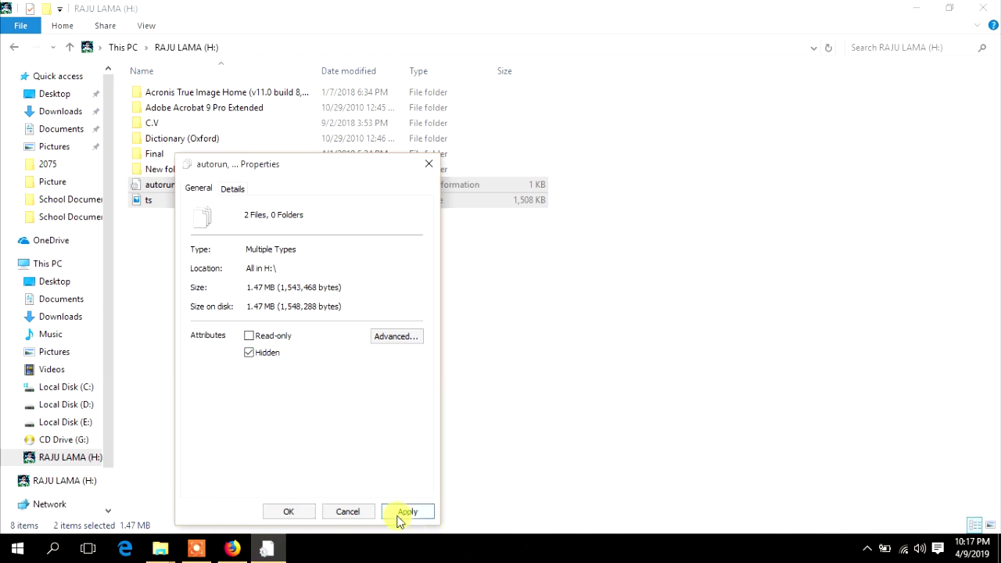
pyautogui.click(297, 514)
pyautogui.click(361, 261)
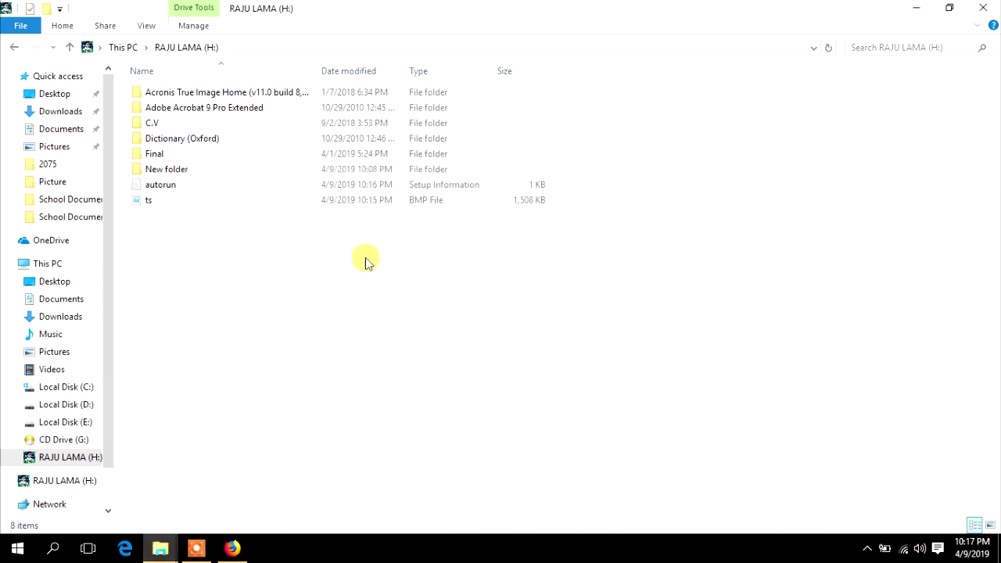
# Turn off the display of hidden items, check drive H: in This PC and close both File Explorer windows.
pyautogui.click(147, 31)
pyautogui.click(533, 76)
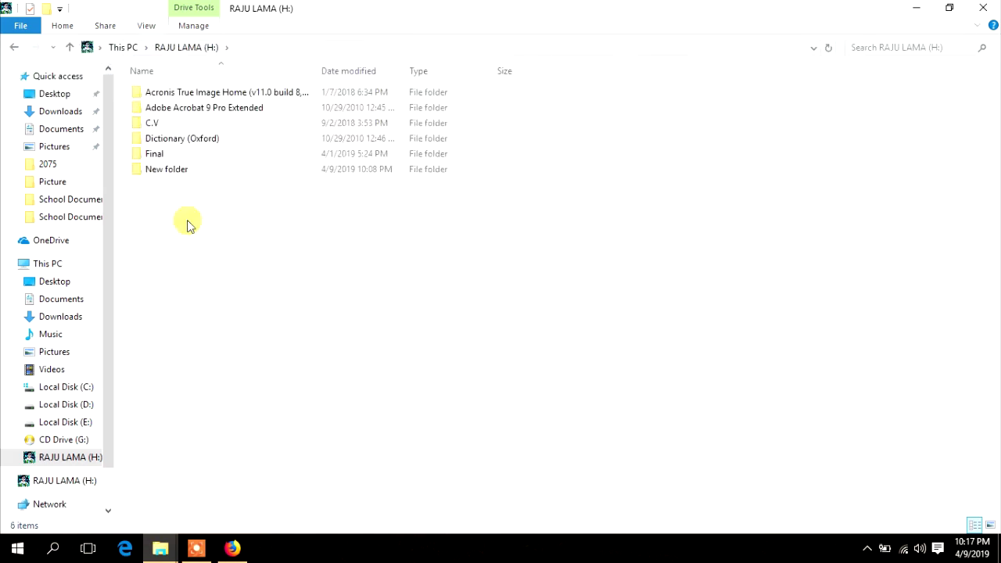
pyautogui.click(16, 48)
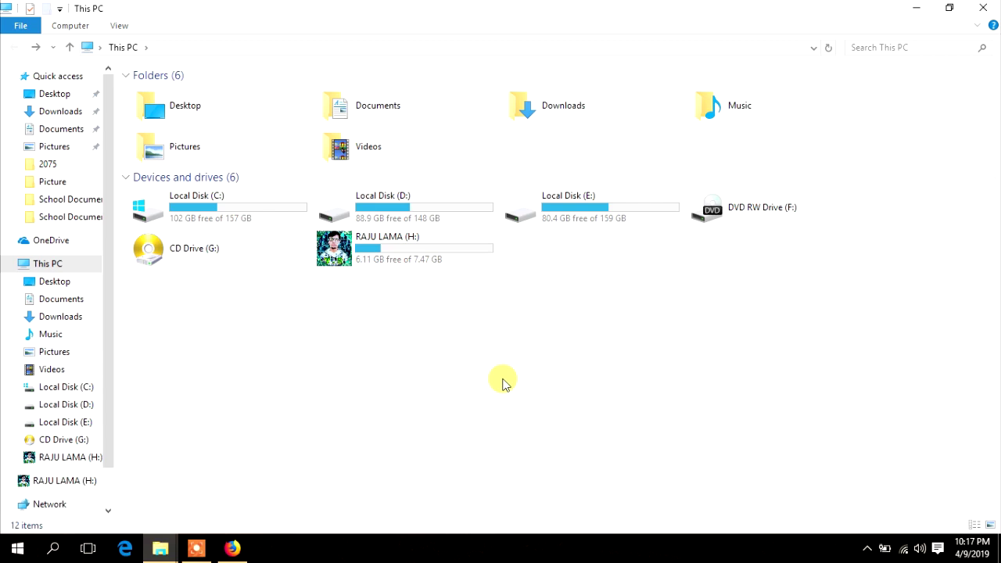
pyautogui.click(983, 8)
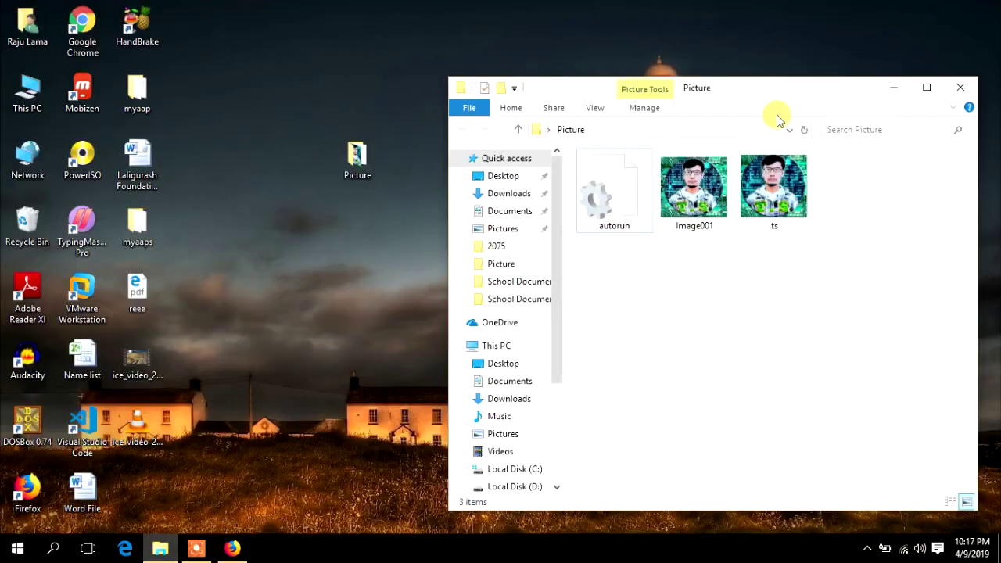
pyautogui.click(965, 97)
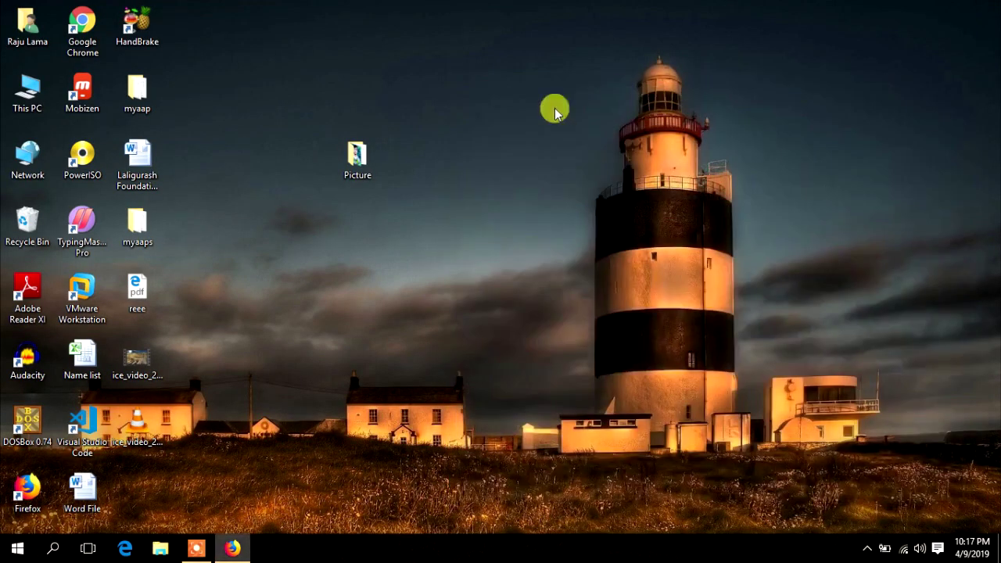
# Move the Picture folder across the desktop to just beside the lighthouse.
pyautogui.moveTo(379, 168); pyautogui.dragTo(442, 176)
pyautogui.moveTo(345, 100); pyautogui.dragTo(449, 213)
pyautogui.moveTo(420, 167); pyautogui.dragTo(531, 169)
pyautogui.click(584, 279)
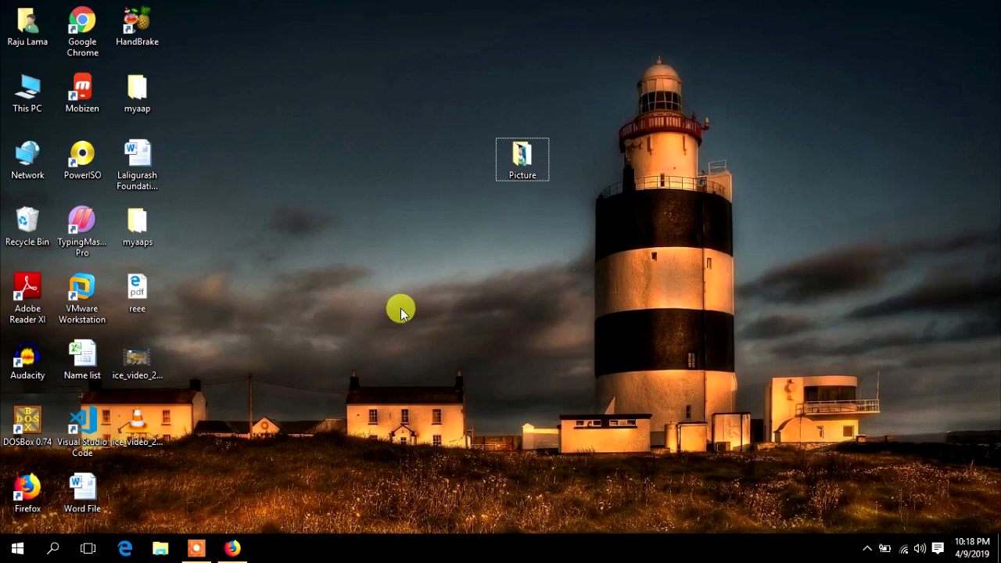